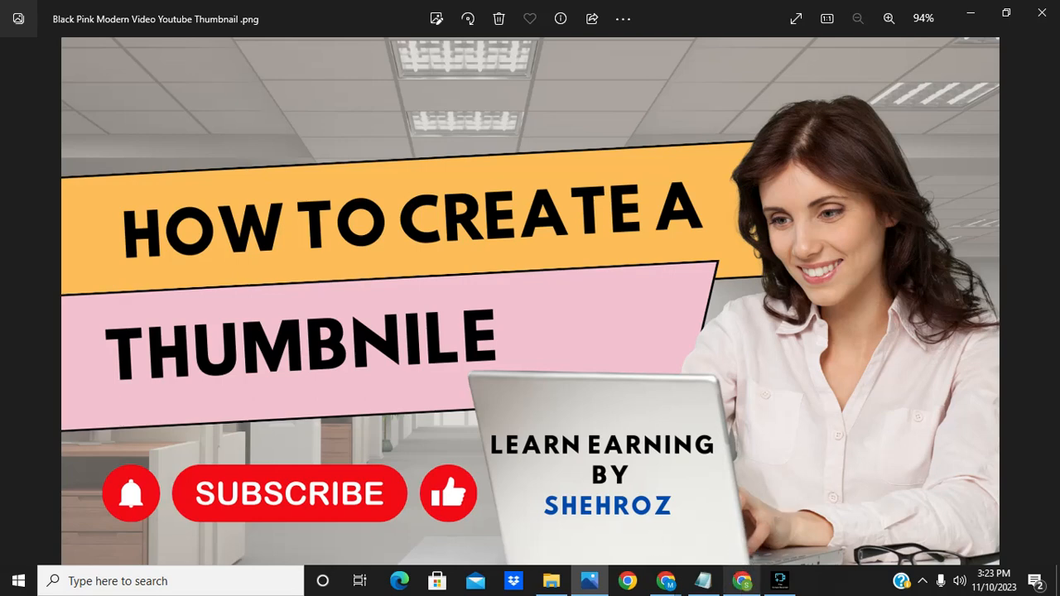
Step: Switch to Chrome and open the shapemyhome.com website in a new tab
mouse_move(666, 581)
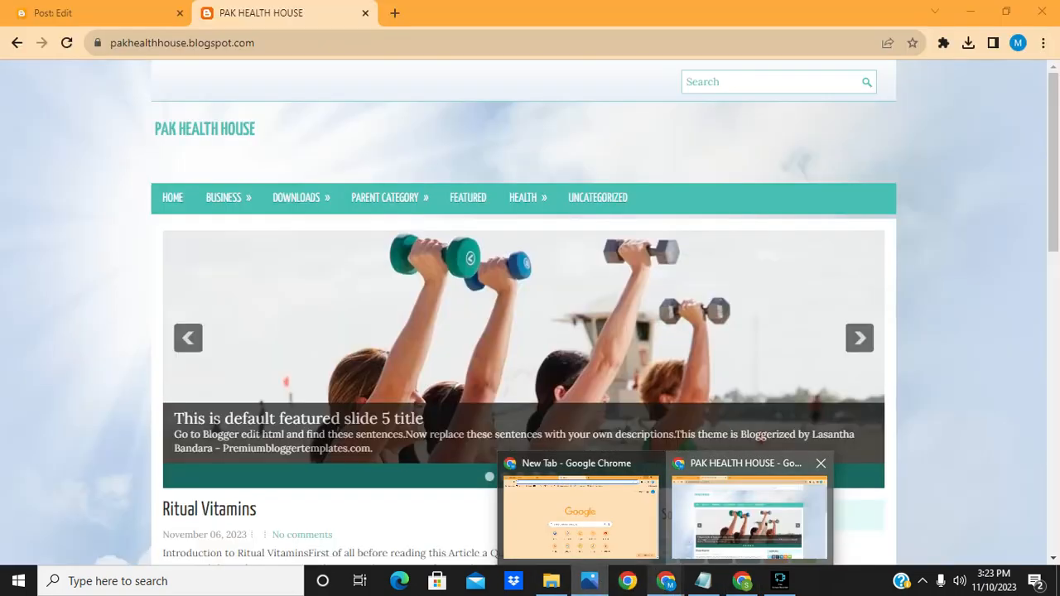
left_click(685, 533)
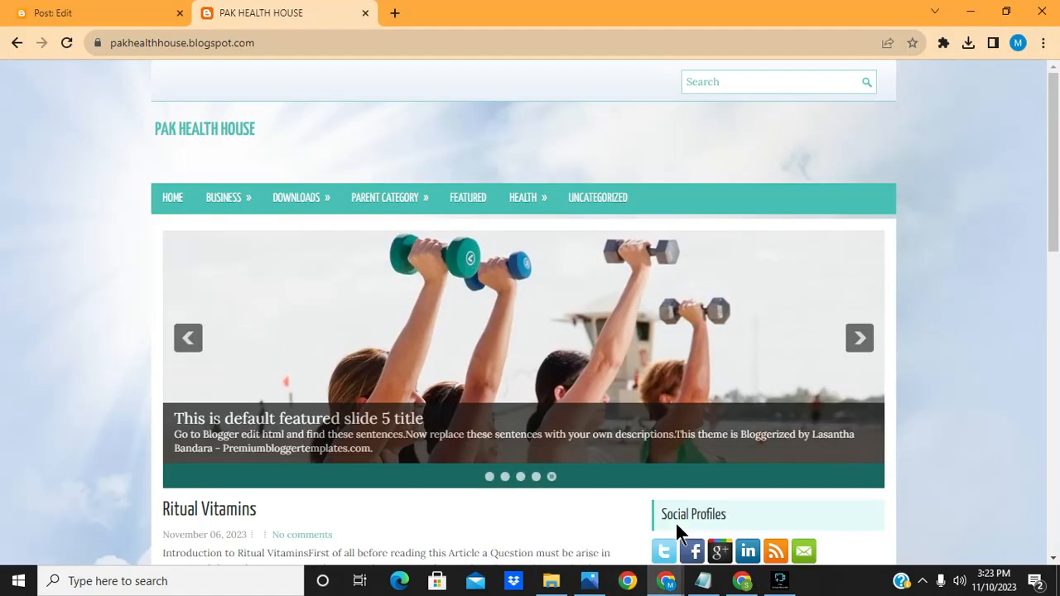
left_click(394, 23)
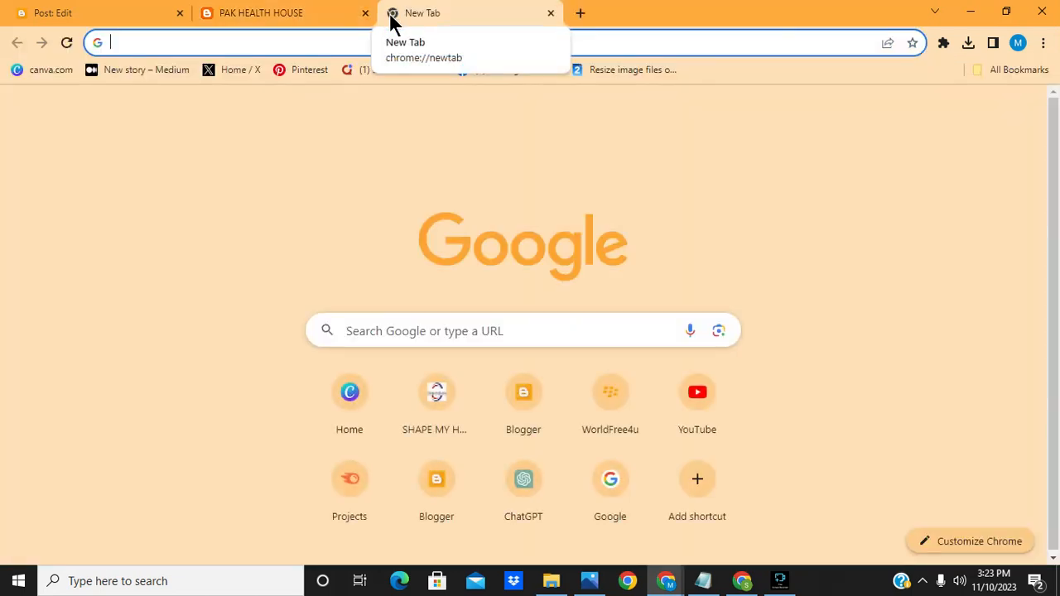
type("sha")
key("Return")
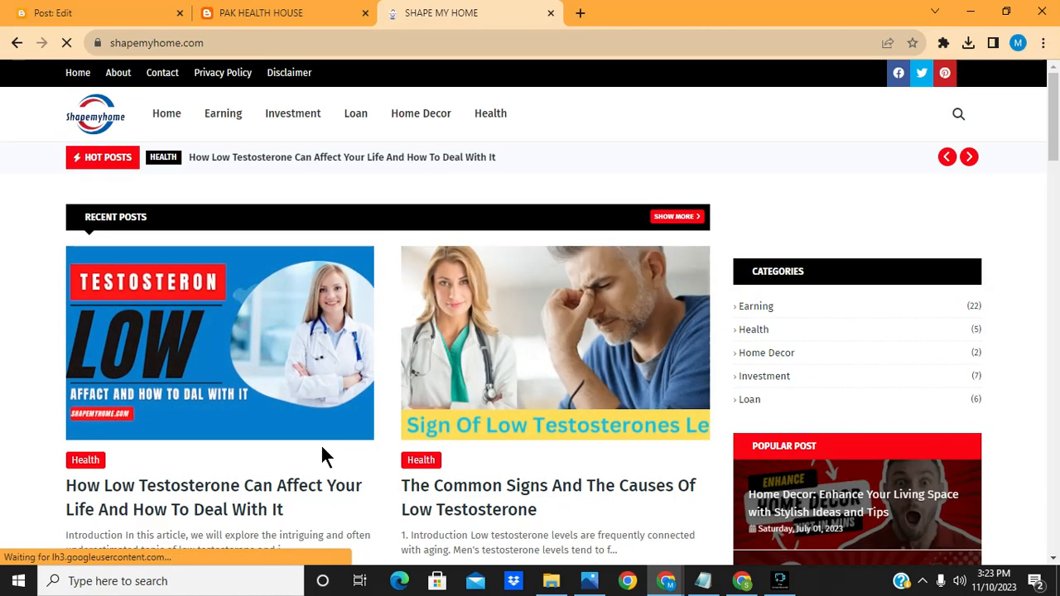
Step: Open the article "How Low Testosterone Can Affect Your Life And How To Deal With It" and look through its sections
left_click(276, 493)
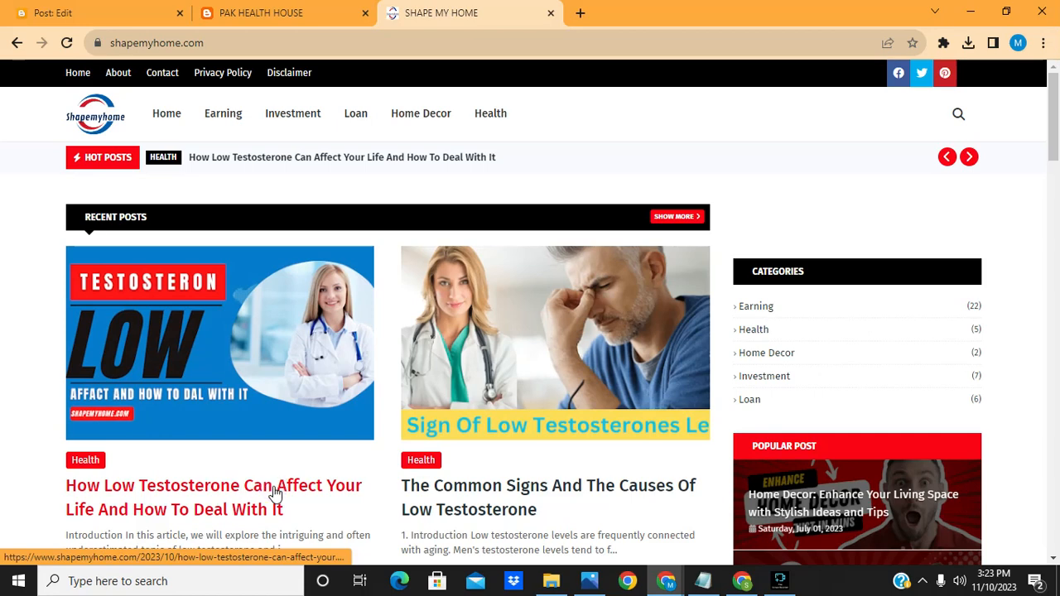
left_click(277, 479)
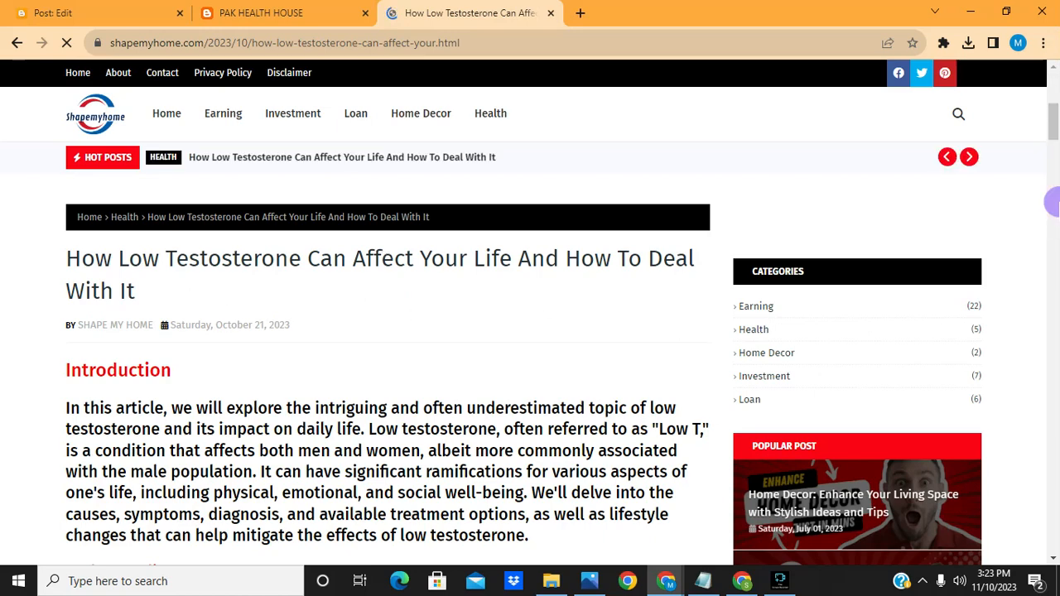
left_click(1052, 202)
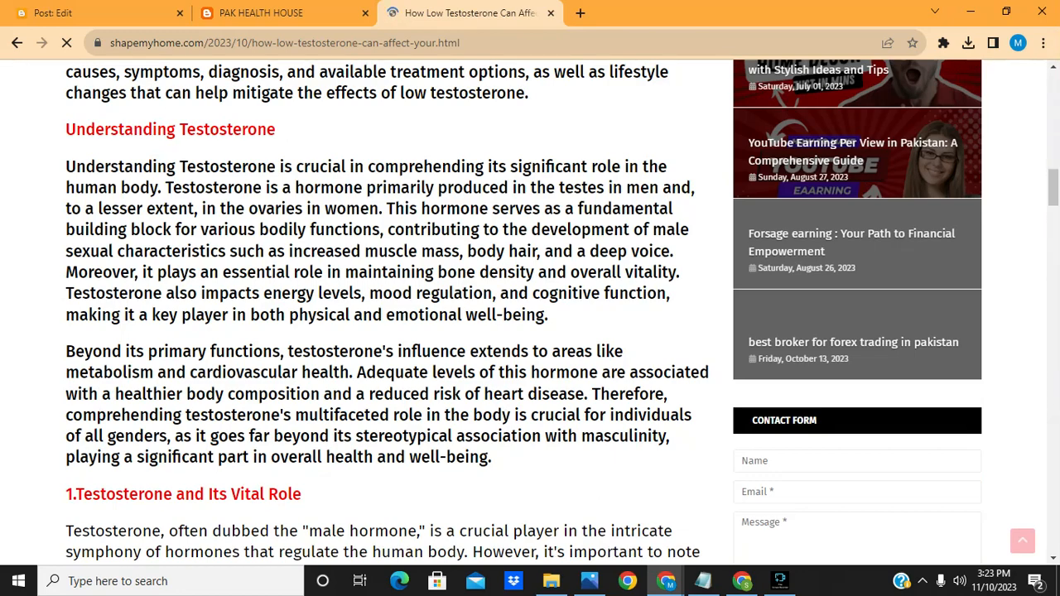
left_click(1051, 196)
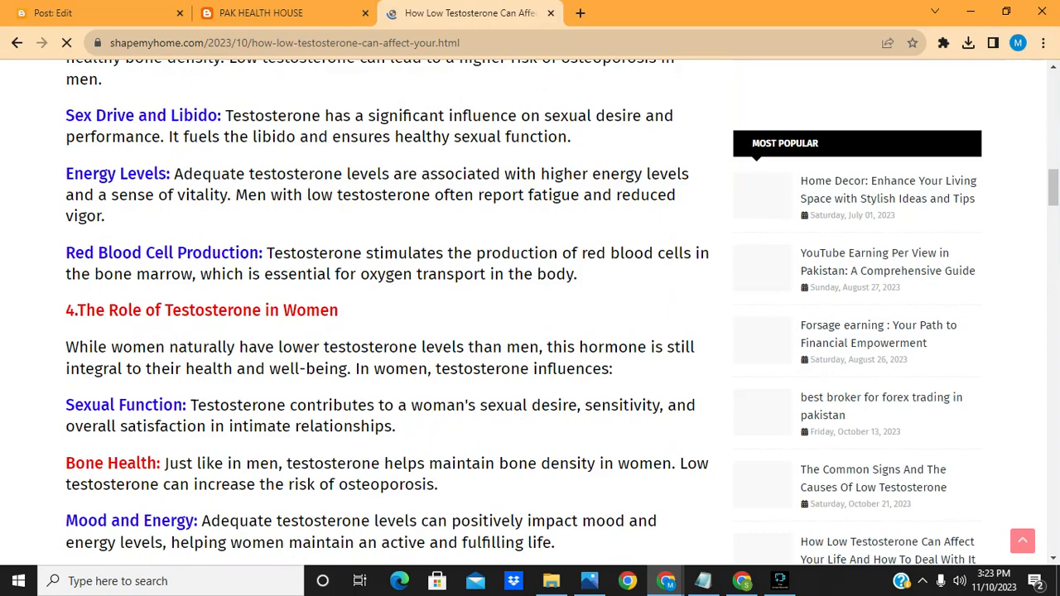
left_click(1052, 211)
left_click(1054, 271)
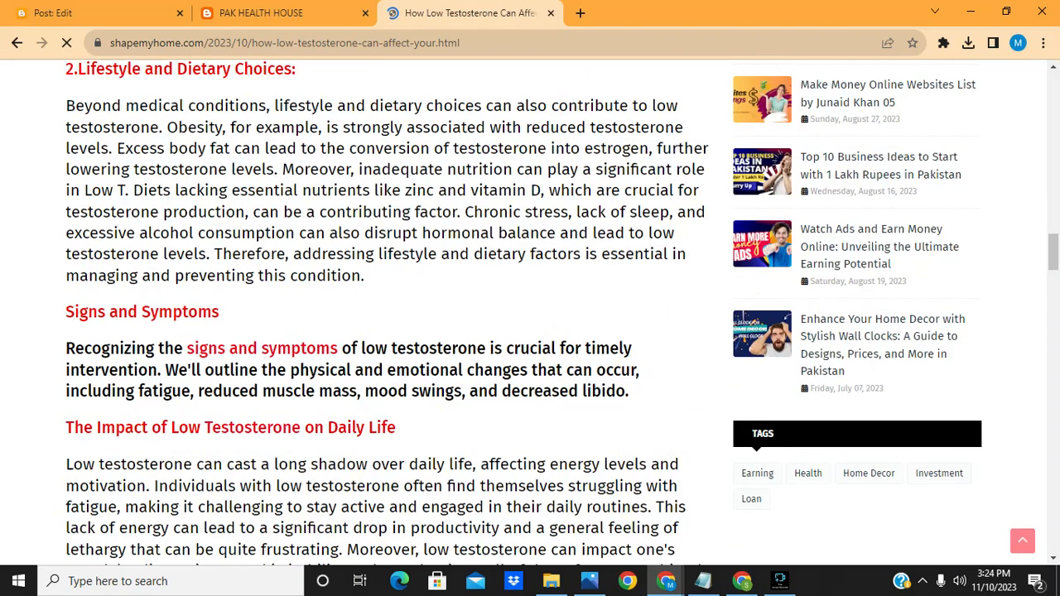
left_click(1054, 367)
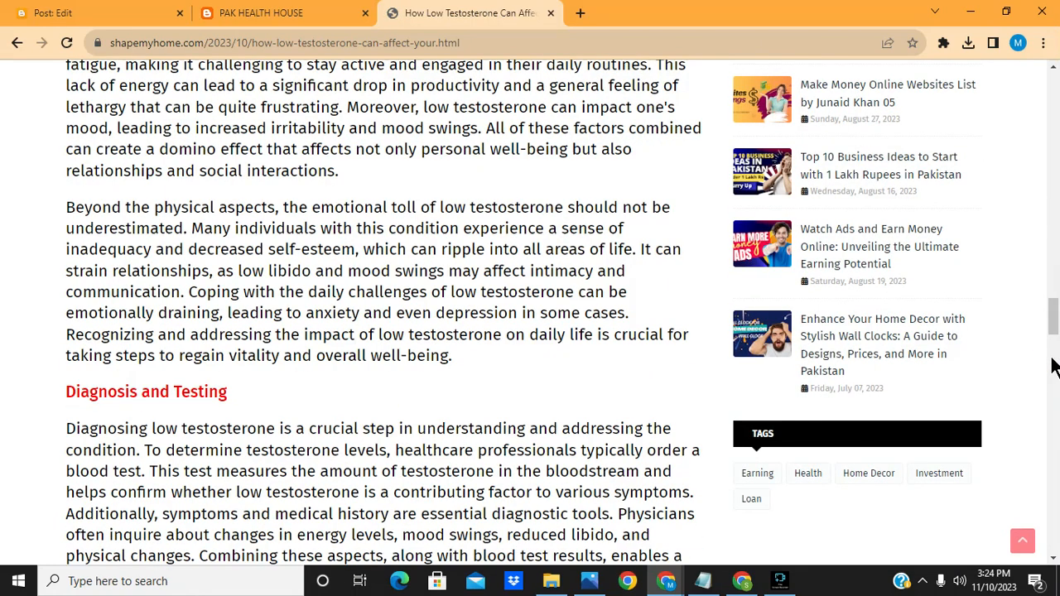
left_click(1054, 369)
left_click(1054, 420)
left_click(1054, 418)
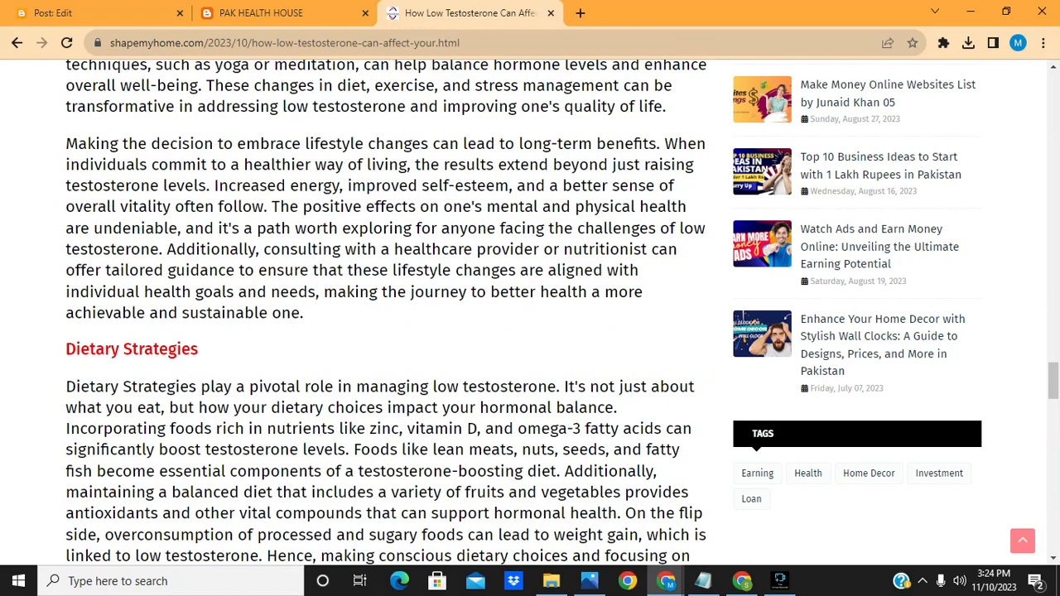
Step: Return to the Ritual Vitamins post in the Blogger editor and switch it from HTML to Compose view
left_click(59, 14)
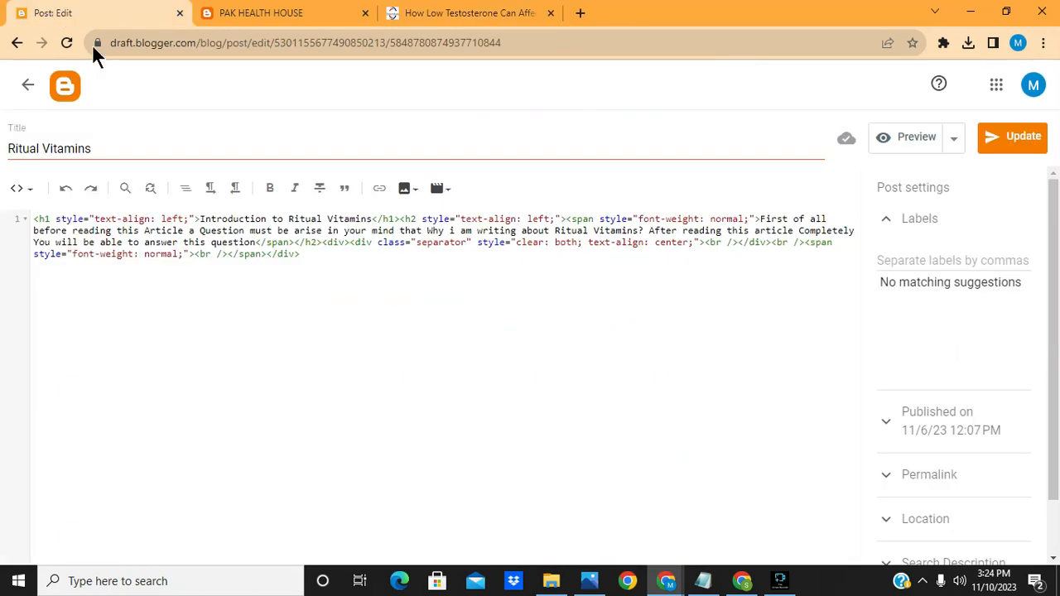
left_click(26, 190)
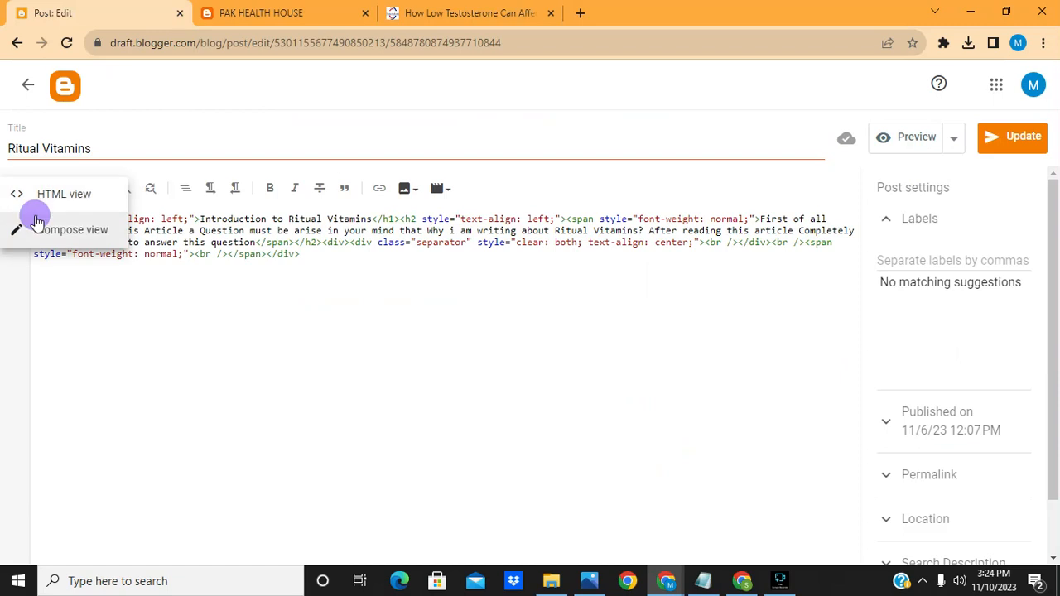
left_click(38, 217)
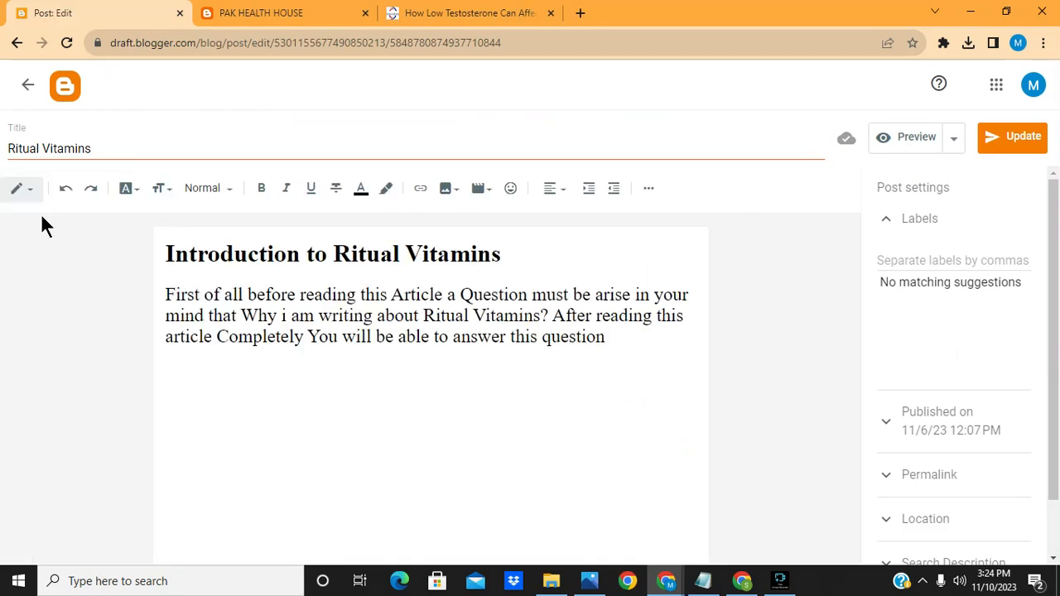
Step: Upload the image "Black Pink Modern Video Youtube Thumbnail" from the Downloads folder and insert it below the post's introductory paragraph
left_click(585, 337)
key("Return")
left_click(446, 188)
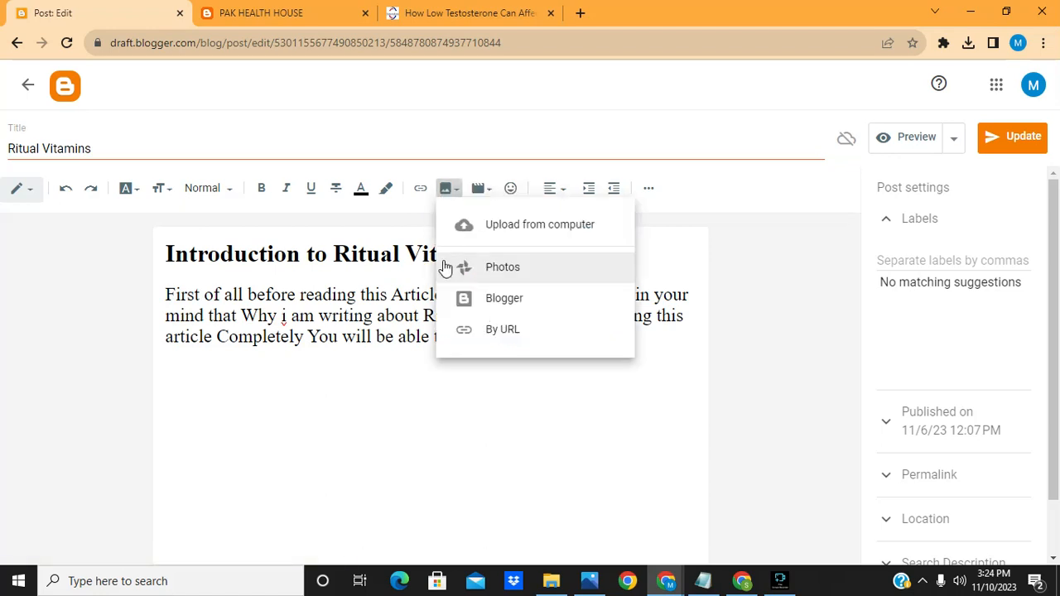
left_click(475, 219)
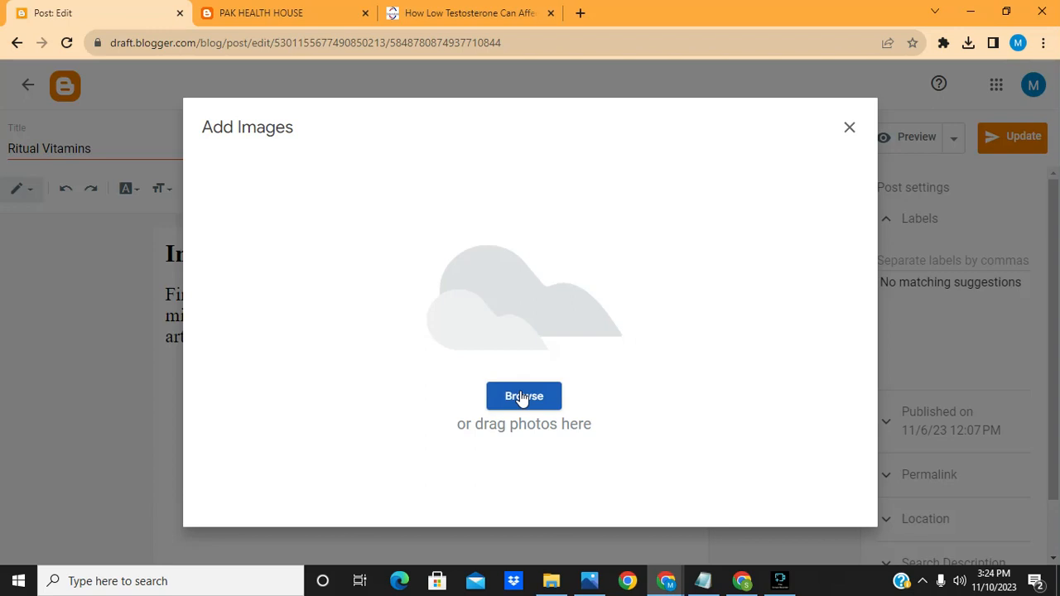
left_click(522, 398)
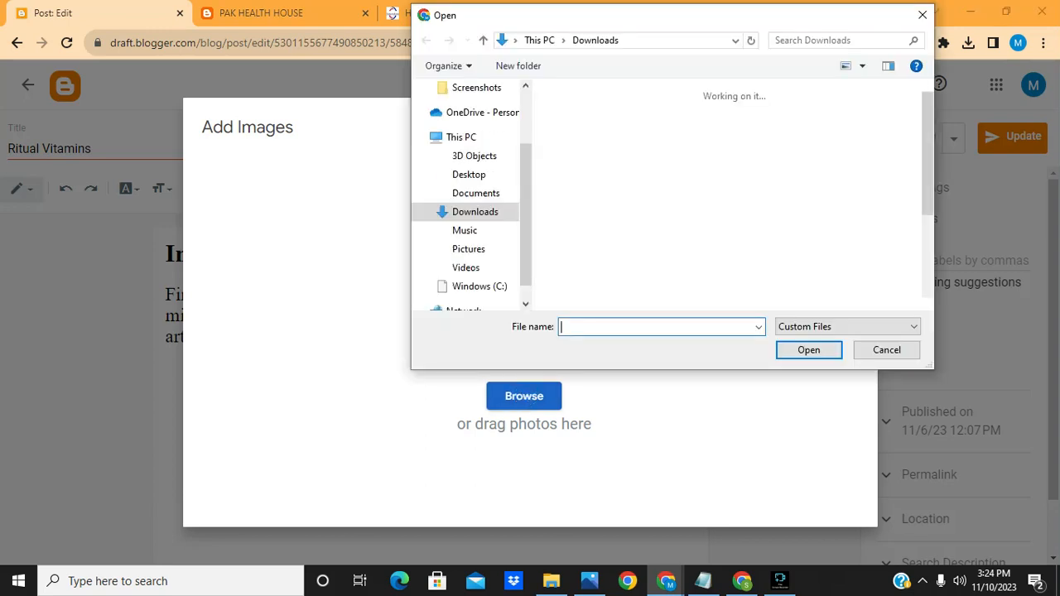
left_click(679, 170)
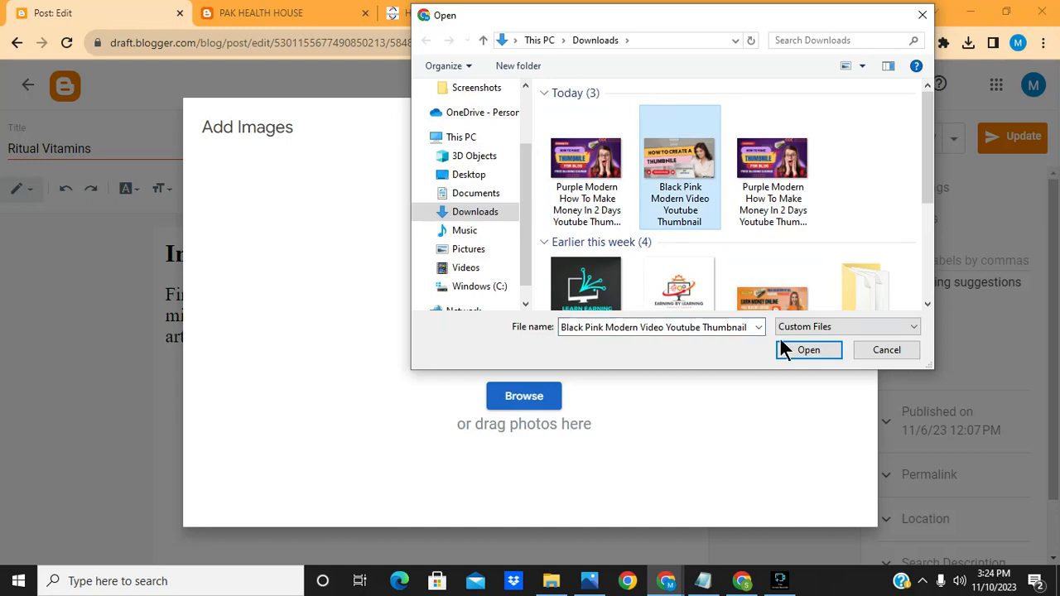
left_click(816, 352)
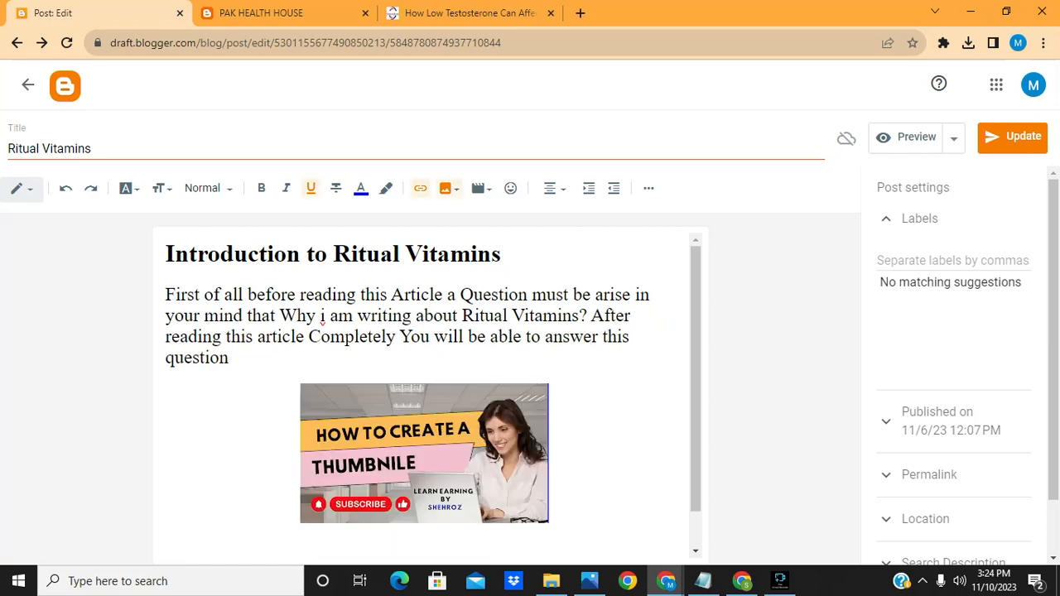
Step: Reload the PAK HEALTH HOUSE blog and open the Ritual Vitamins post to check its published content
left_click(248, 13)
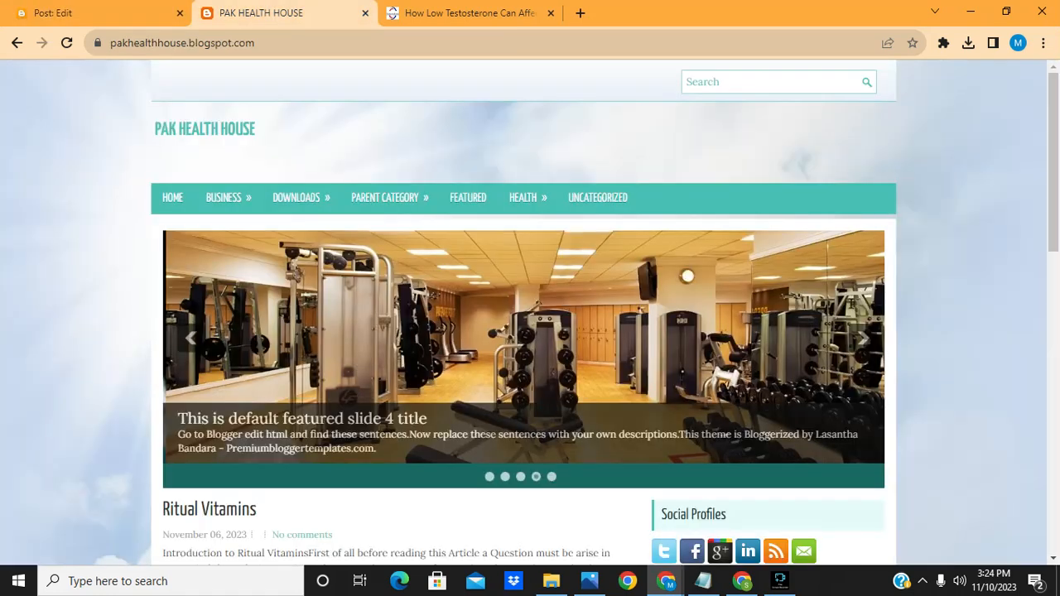
left_click(66, 43)
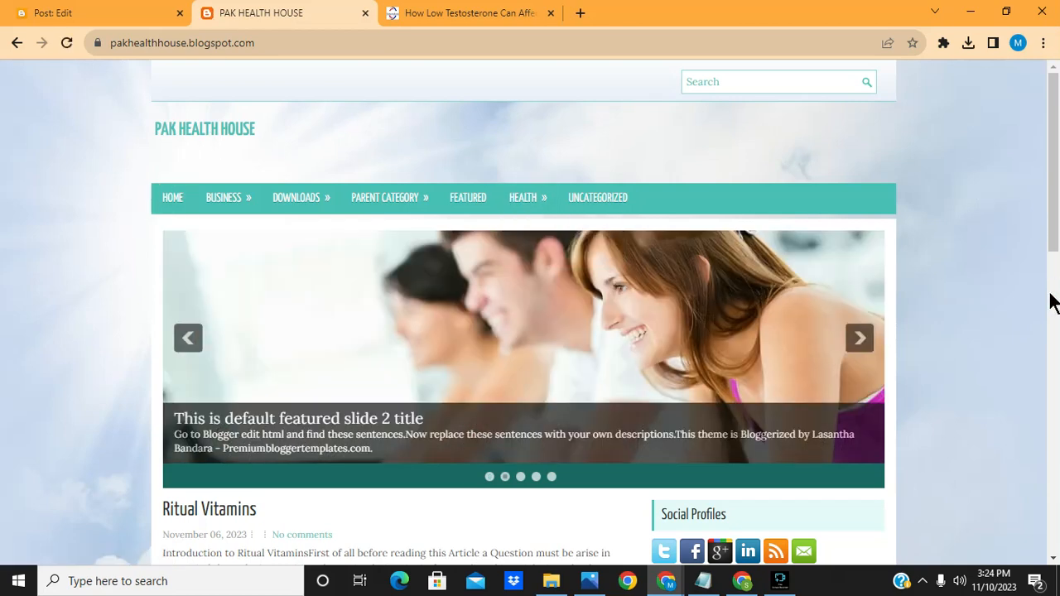
left_click_drag(1052, 213, 1051, 369)
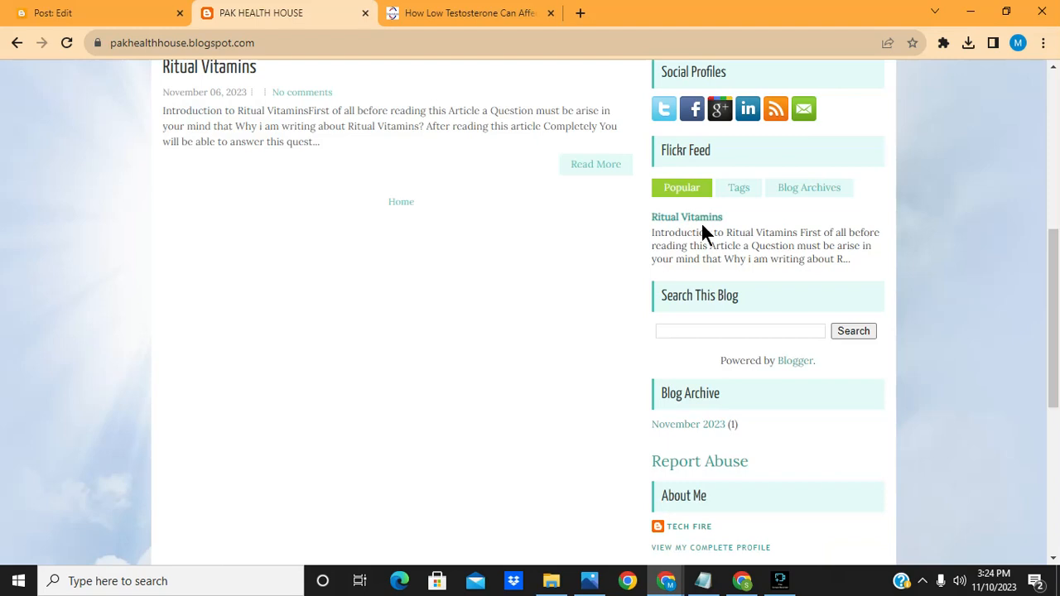
left_click(217, 70)
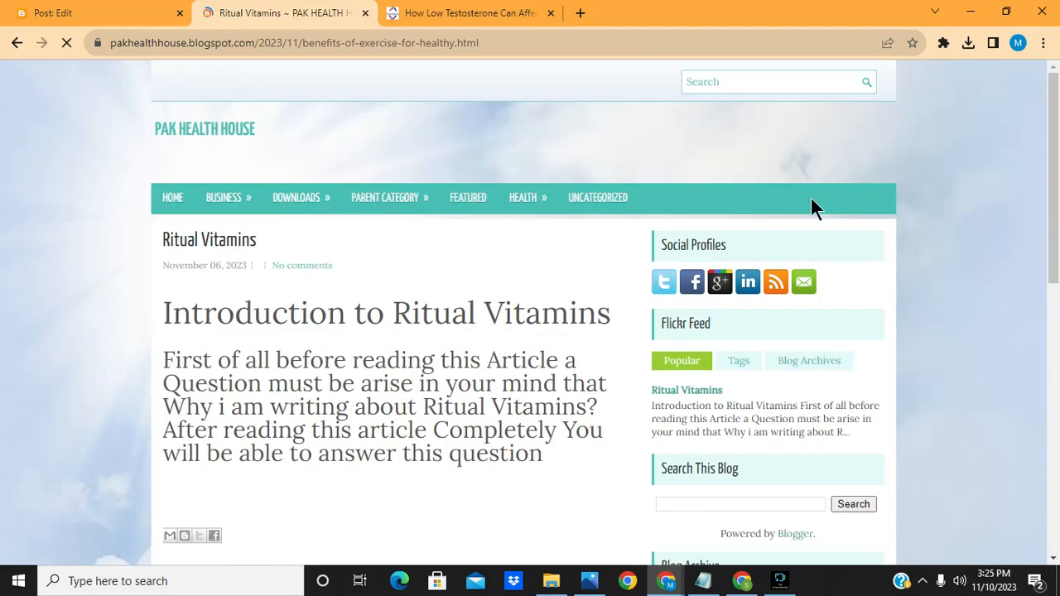
scroll(1027, 252, "down", 5)
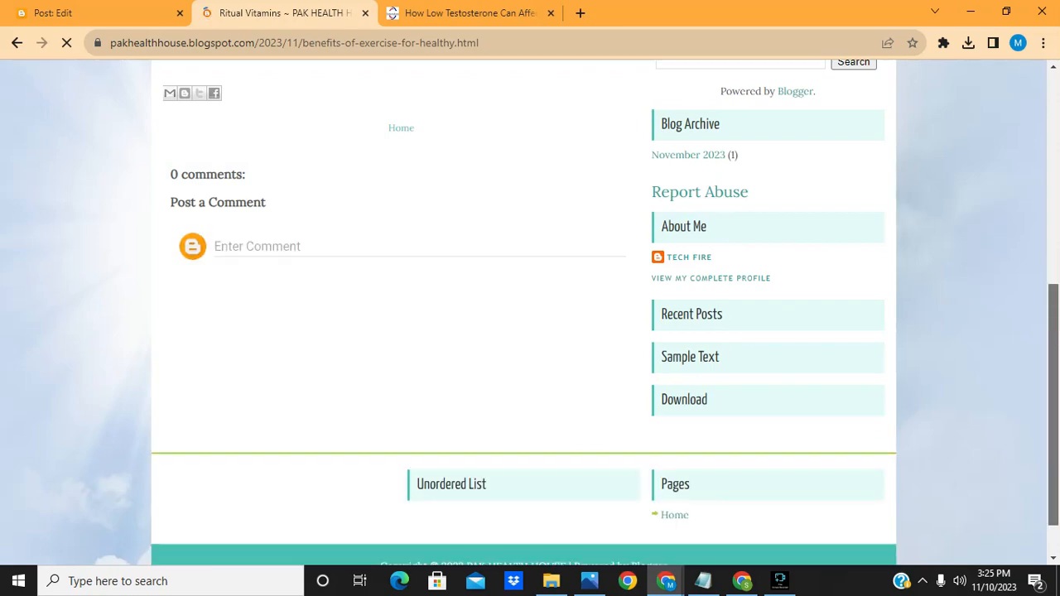
Step: Go back to the post editor and update the published Ritual Vitamins post with the inserted image
left_click(466, 12)
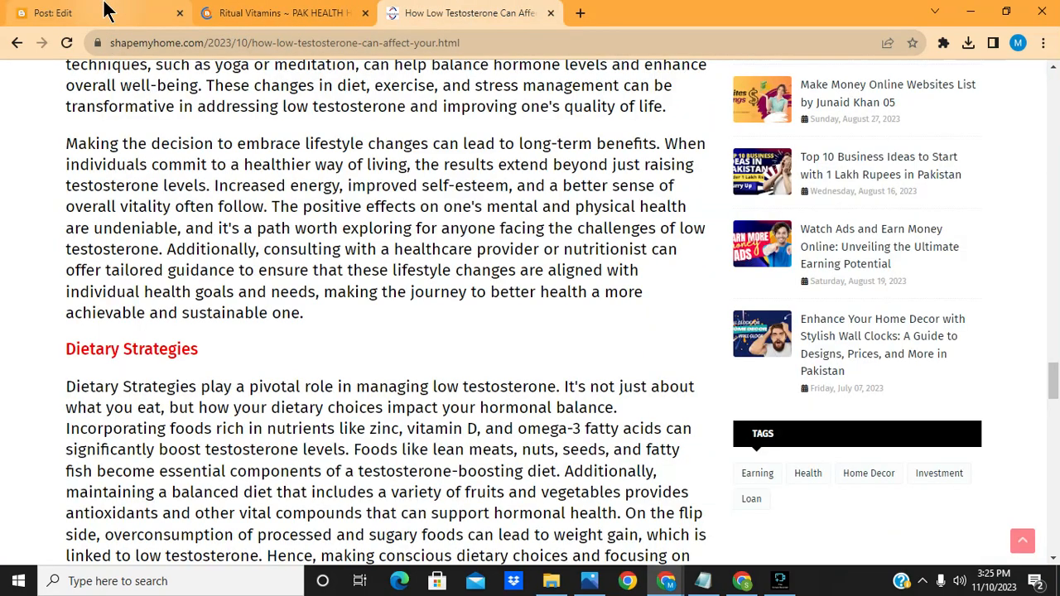
left_click(106, 12)
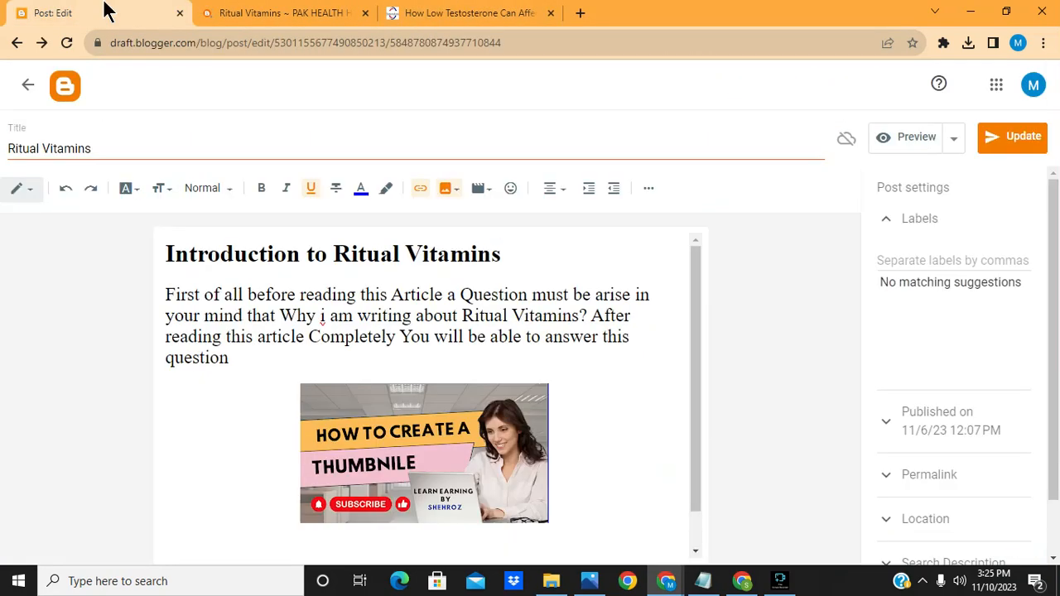
left_click(1008, 149)
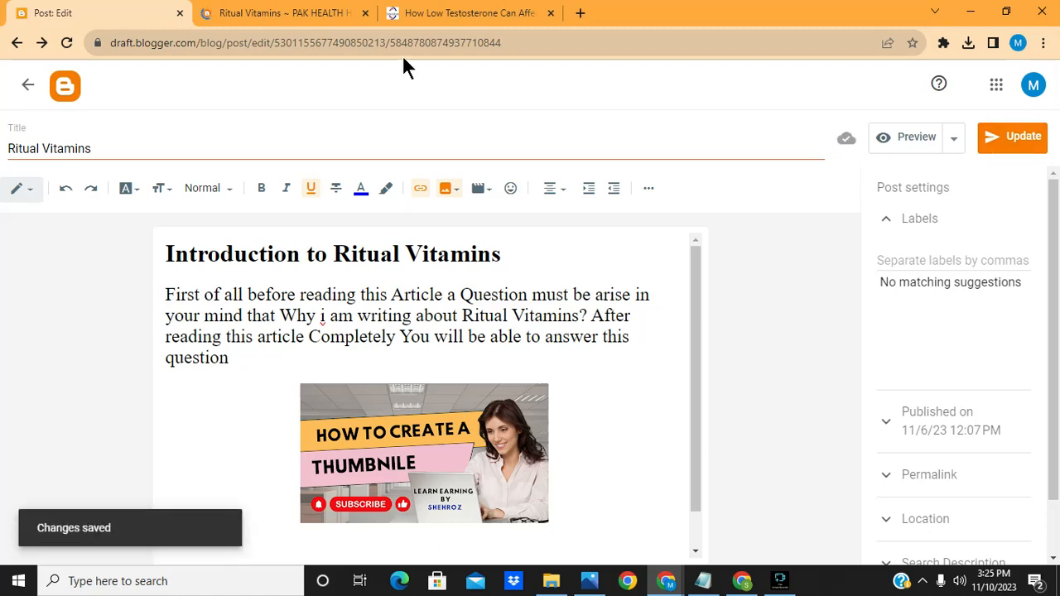
Step: Go back to the blog's home page and reload it to check the thumbnail beside the Ritual Vitamins post
left_click(257, 10)
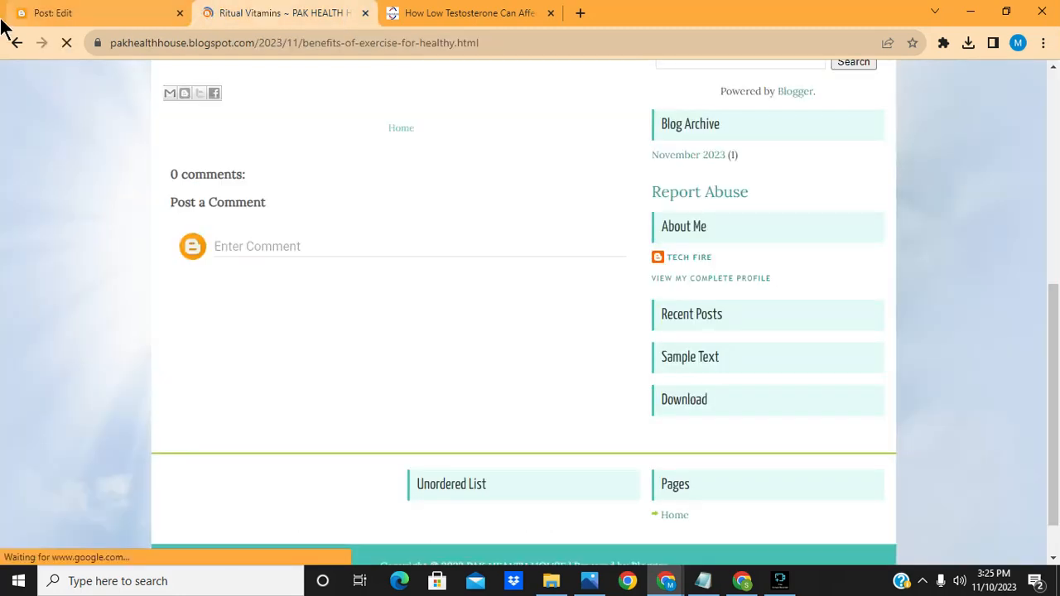
left_click(16, 44)
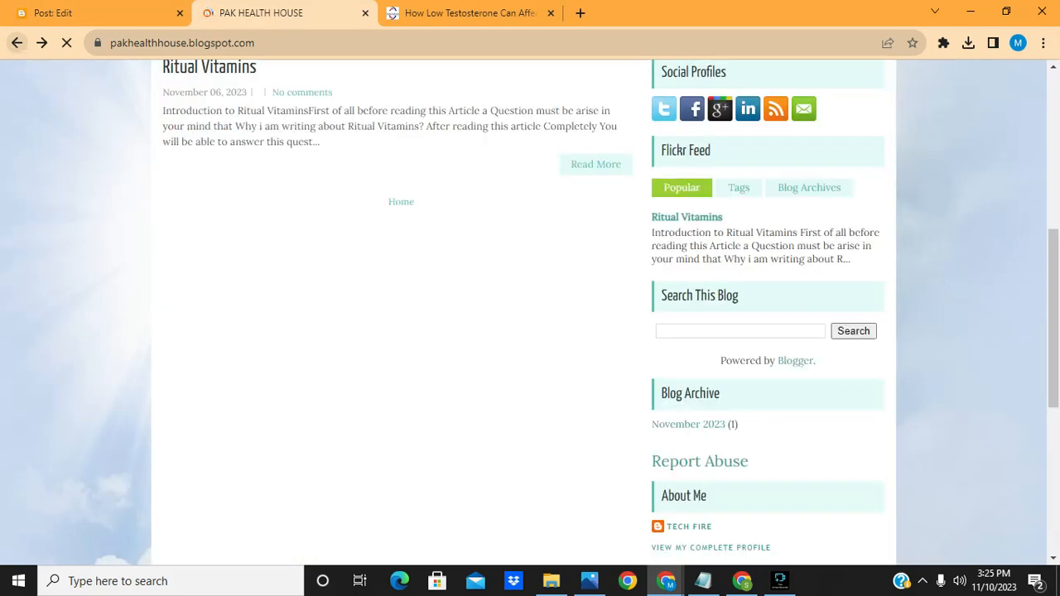
left_click(66, 44)
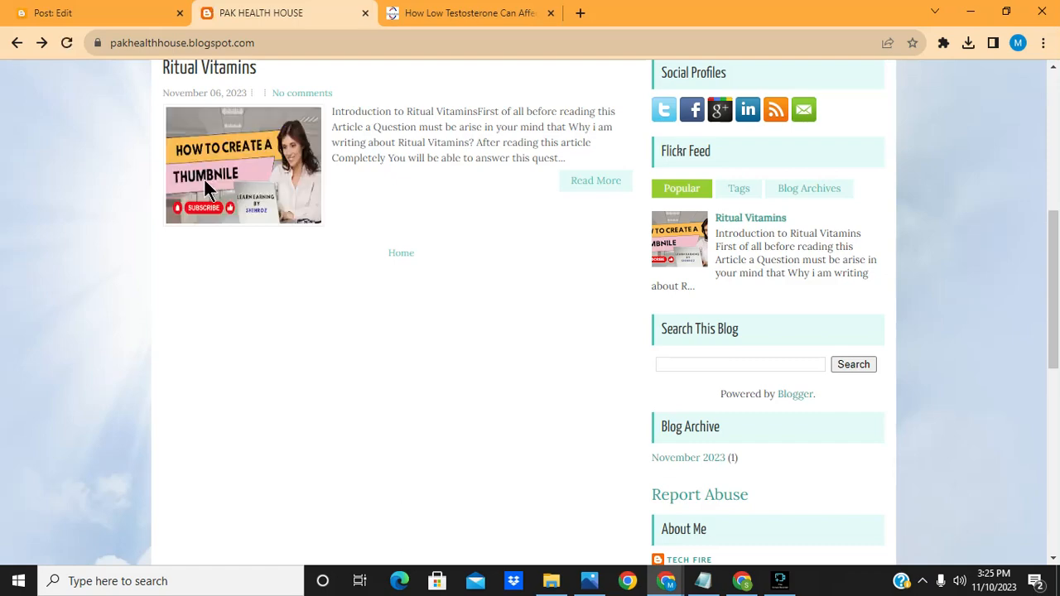
left_click(445, 12)
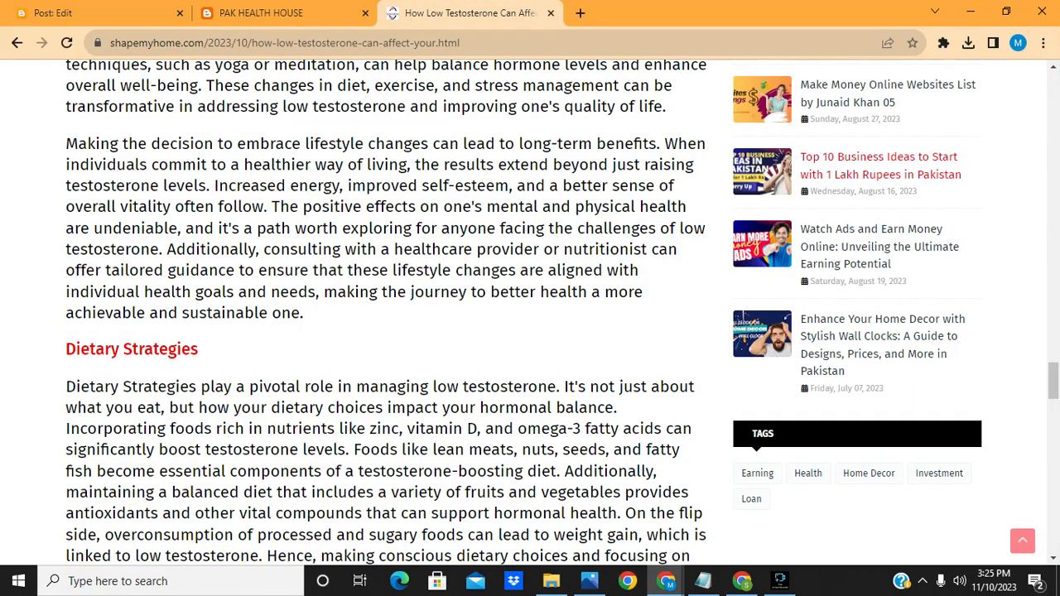
left_click(296, 13)
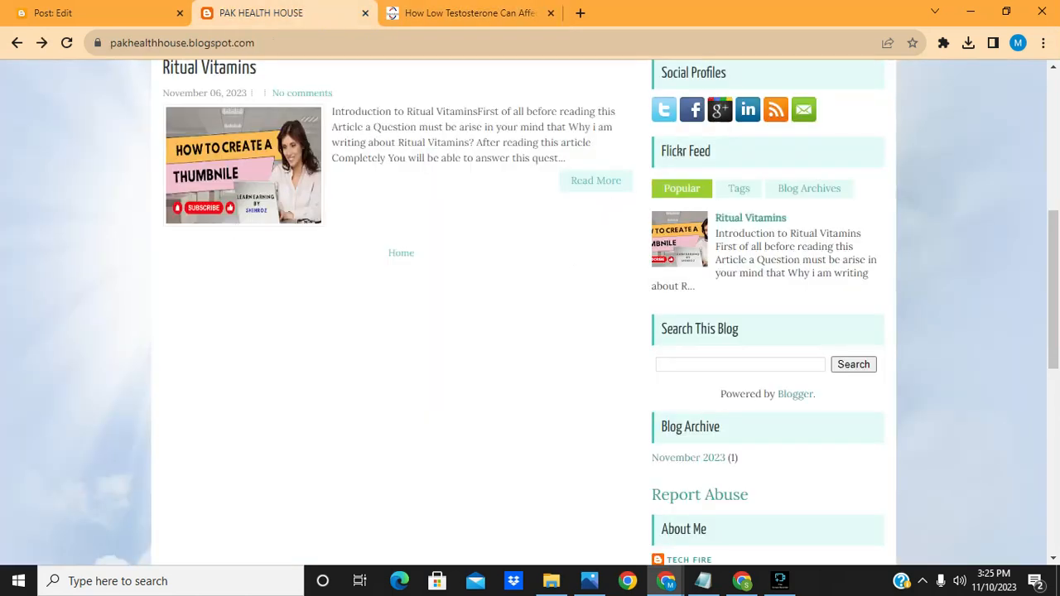
Step: Open the full Ritual Vitamins post from its home page excerpt and examine the image on the page
left_click(610, 187)
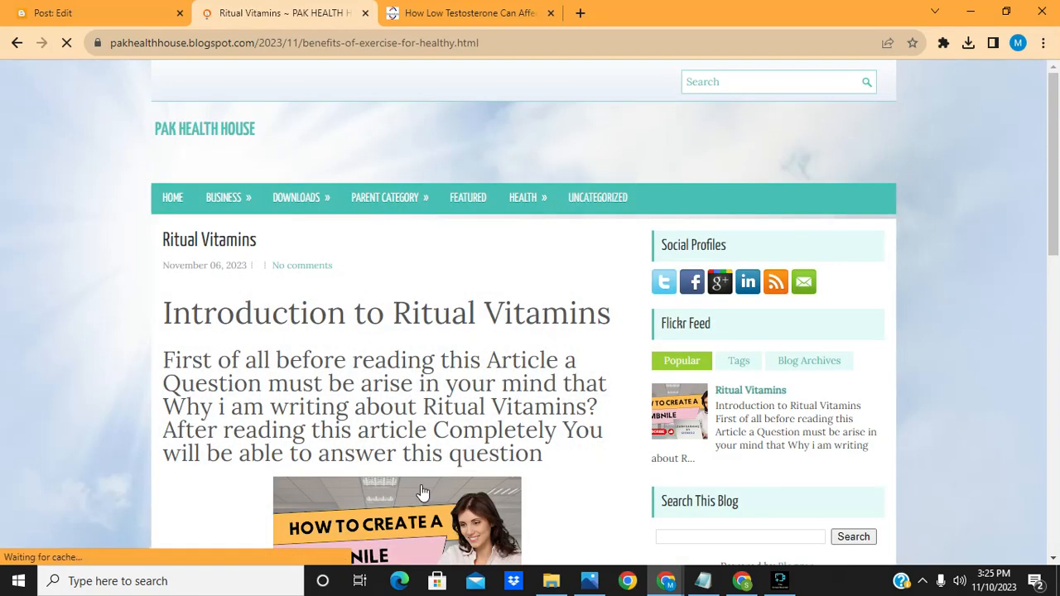
left_click(1057, 354)
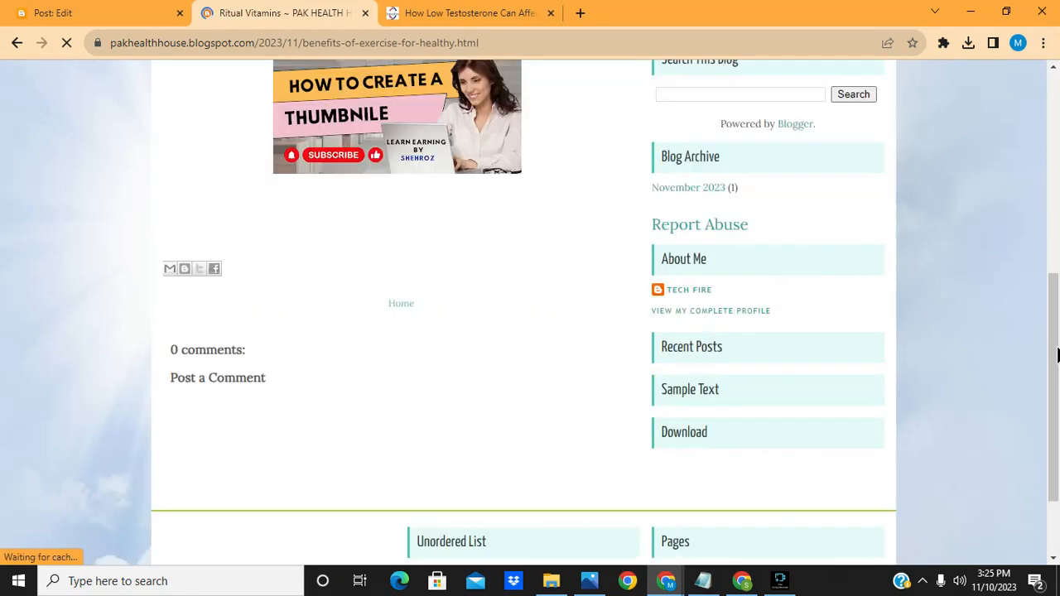
left_click(1054, 172)
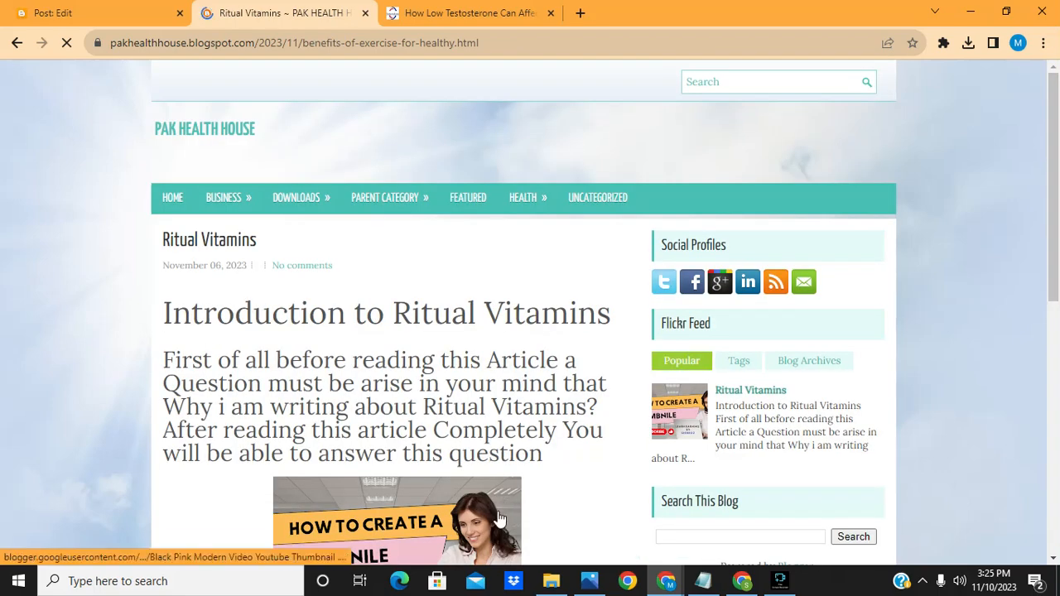
Step: Examine the rest of the Ritual Vitamins page and the "Top 10 Business Ideas to Start with 1 Lakh Rupees in Pakistan" article for in-post images
left_click_drag(1055, 283, 1058, 484)
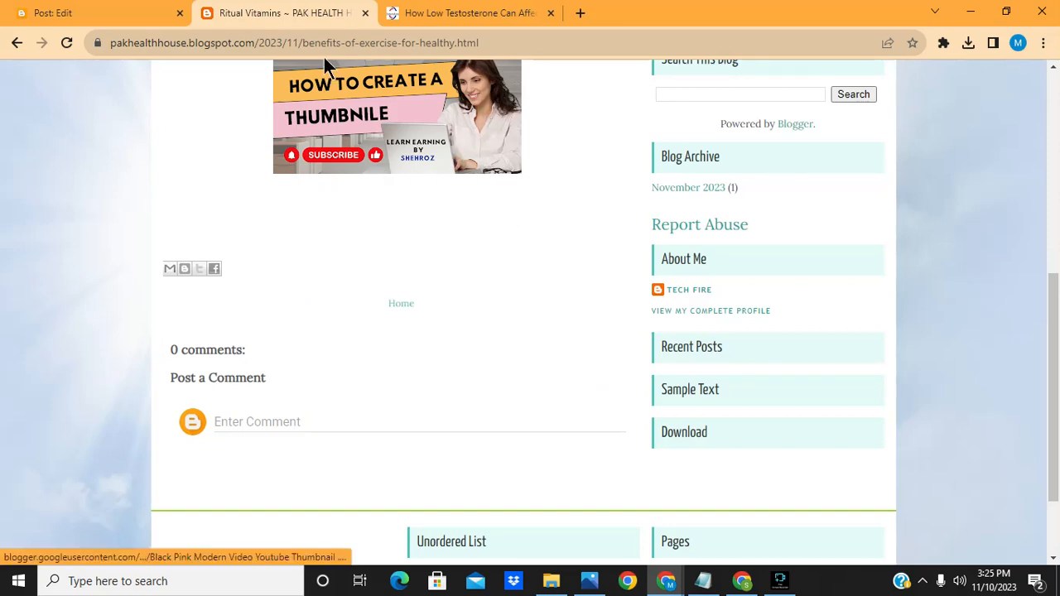
left_click(427, 10)
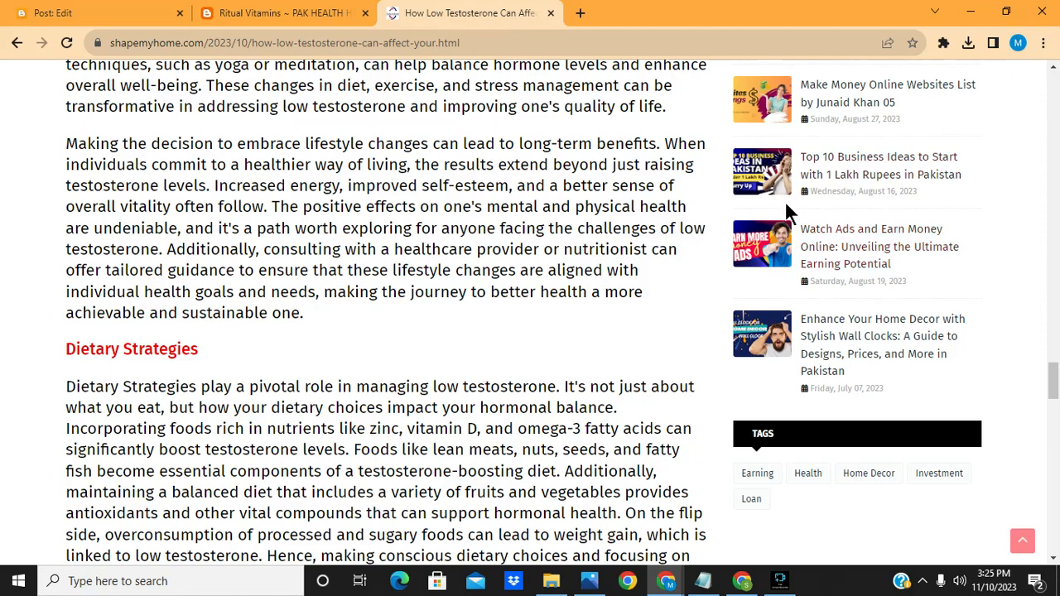
left_click(766, 188)
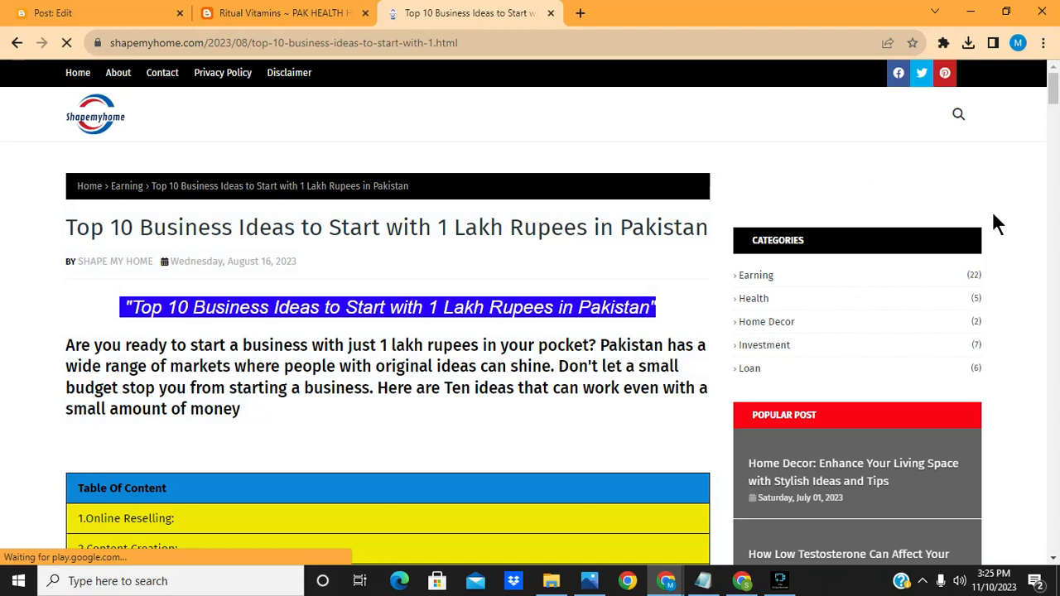
scroll(1052, 211, "down", 5)
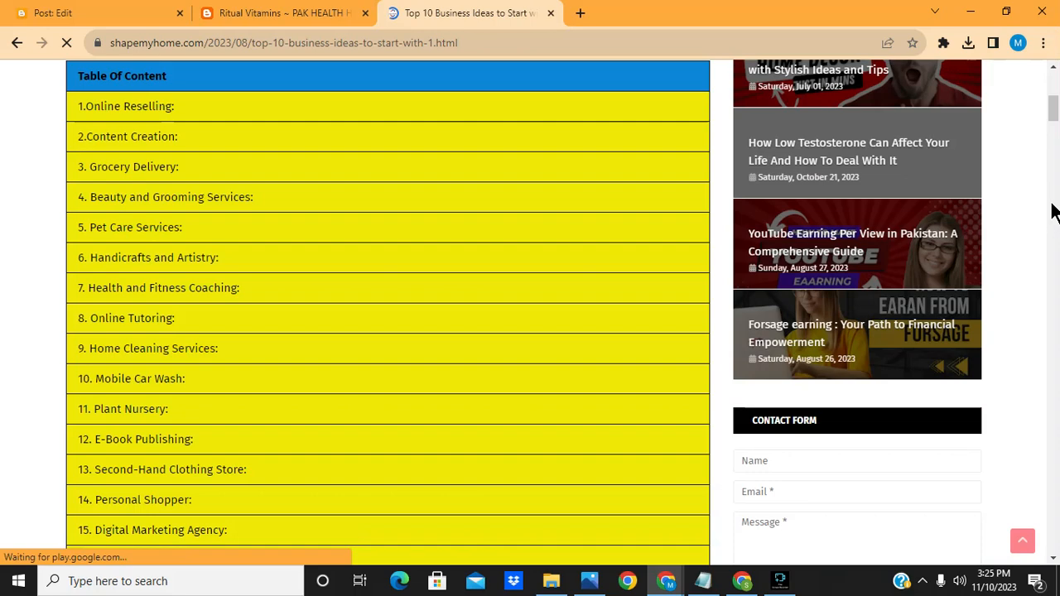
Step: Switch to the Notepad snippet and delete the placeholder text "link of image" from the src attribute of the first img tag
left_click(282, 13)
left_click(116, 12)
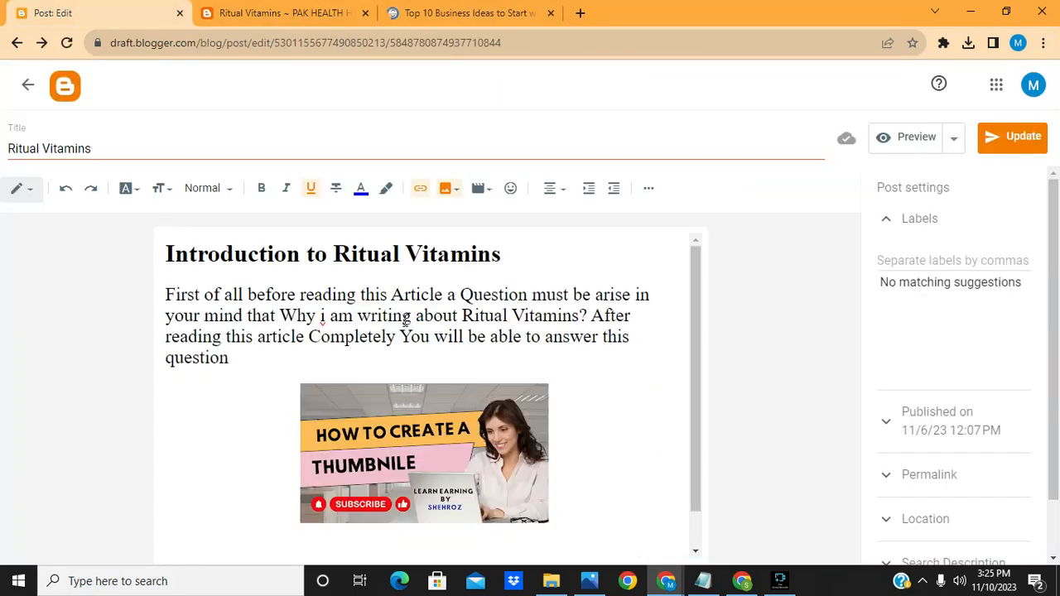
left_click(705, 575)
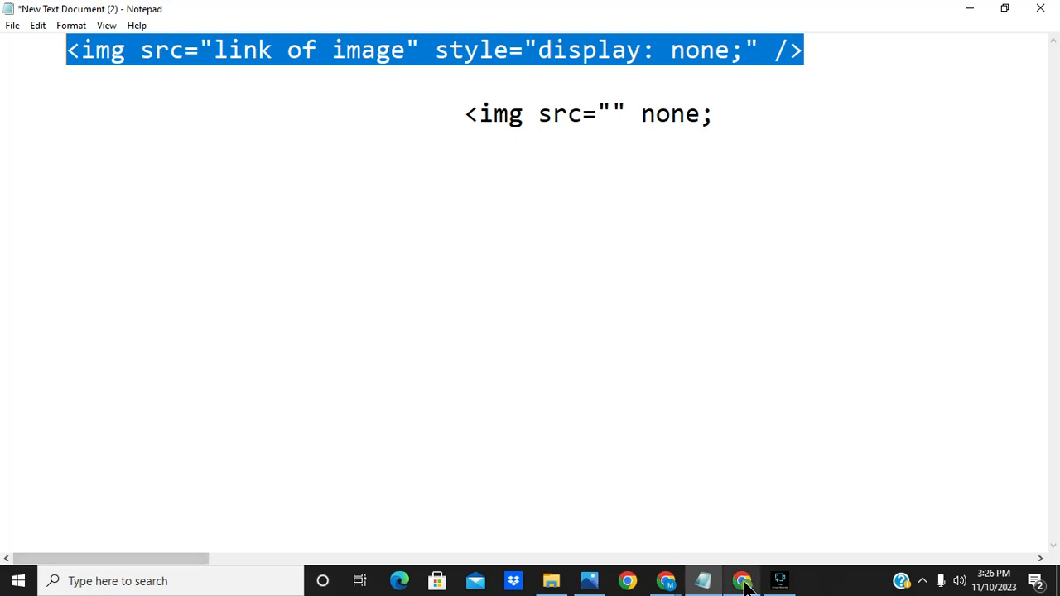
left_click(420, 81)
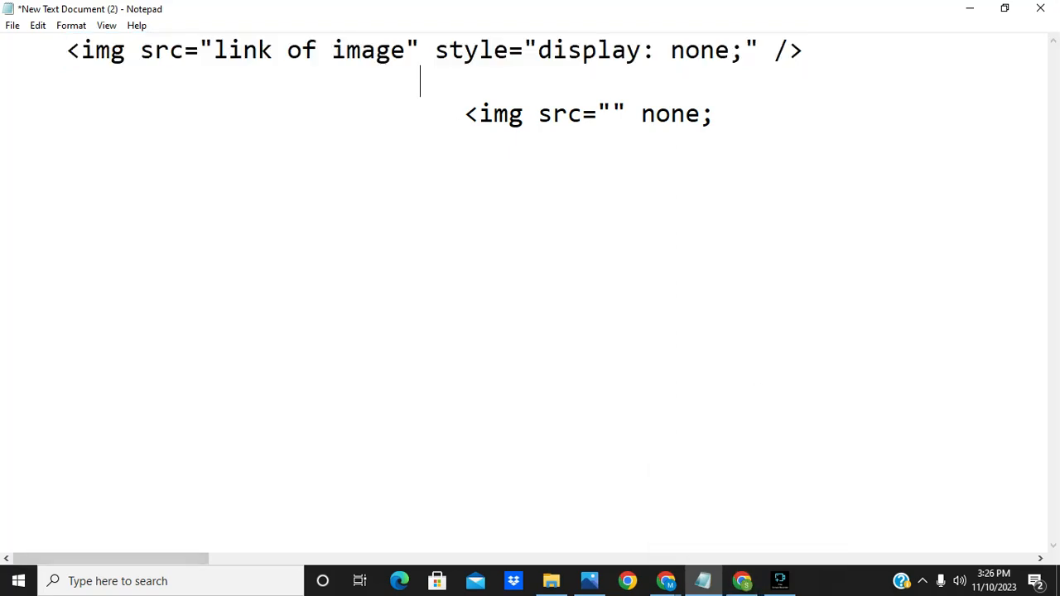
left_click(405, 55)
key("BackSpace")
key("BackSpace")
key("BackSpace")
key("BackSpace")
key("BackSpace")
key("BackSpace")
key("BackSpace")
key("BackSpace")
key("BackSpace")
key("BackSpace")
key("BackSpace")
key("BackSpace")
key("BackSpace")
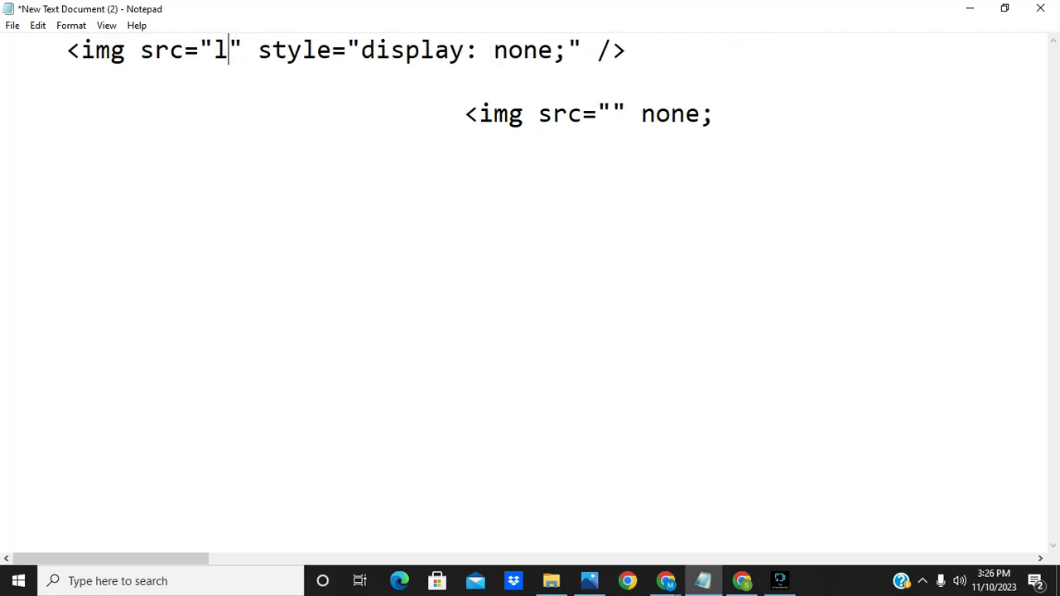
Step: Copy the complete tag <img src="" style="display: none;" /> from the Notepad document
double_click(389, 59)
left_click(389, 59)
double_click(387, 59)
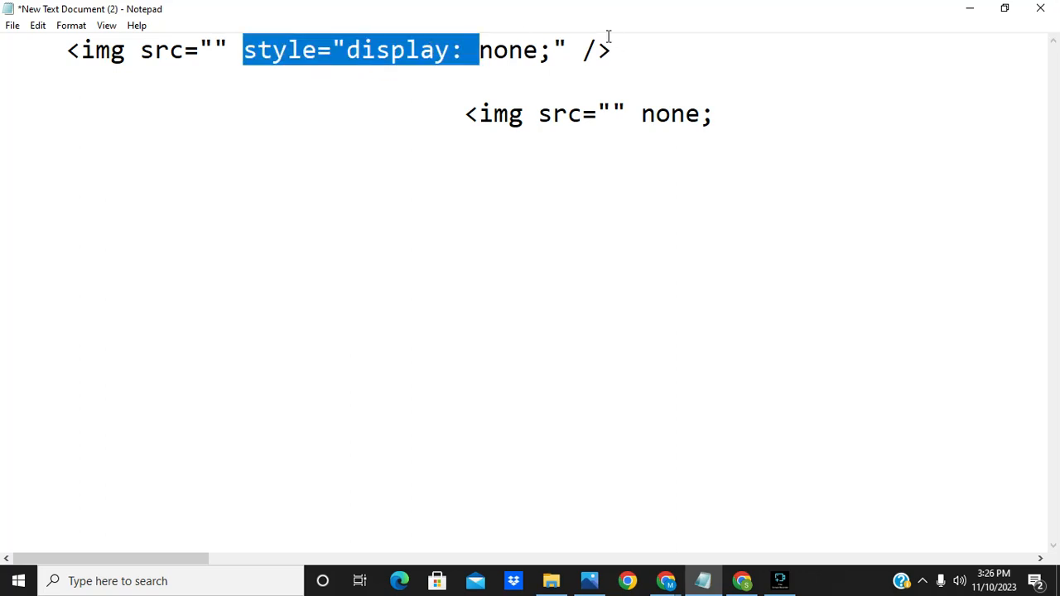
left_click(609, 50)
left_click_drag(609, 50, 61, 44)
key("ctrl+c")
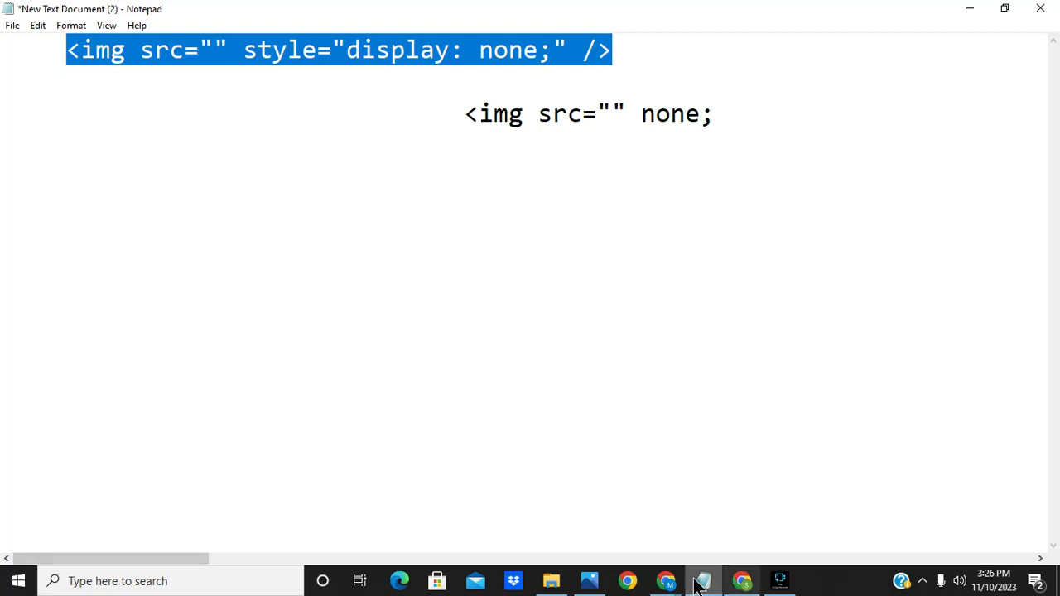
Step: Show the Ritual Vitamins post as HTML in Blogger and paste the copied img tag on a new first line above the heading
mouse_move(666, 581)
left_click(713, 522)
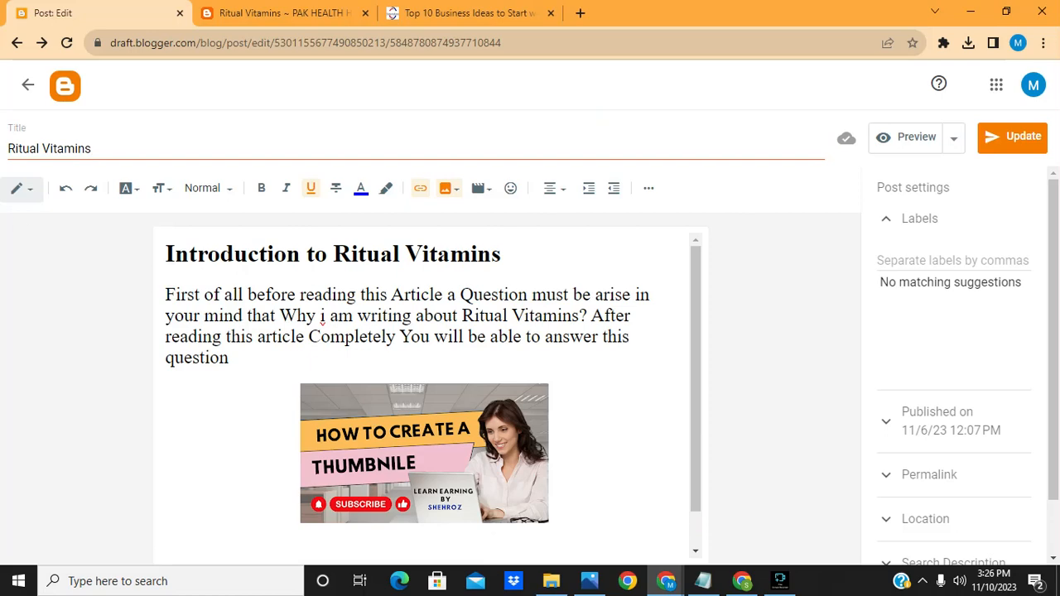
left_click(27, 196)
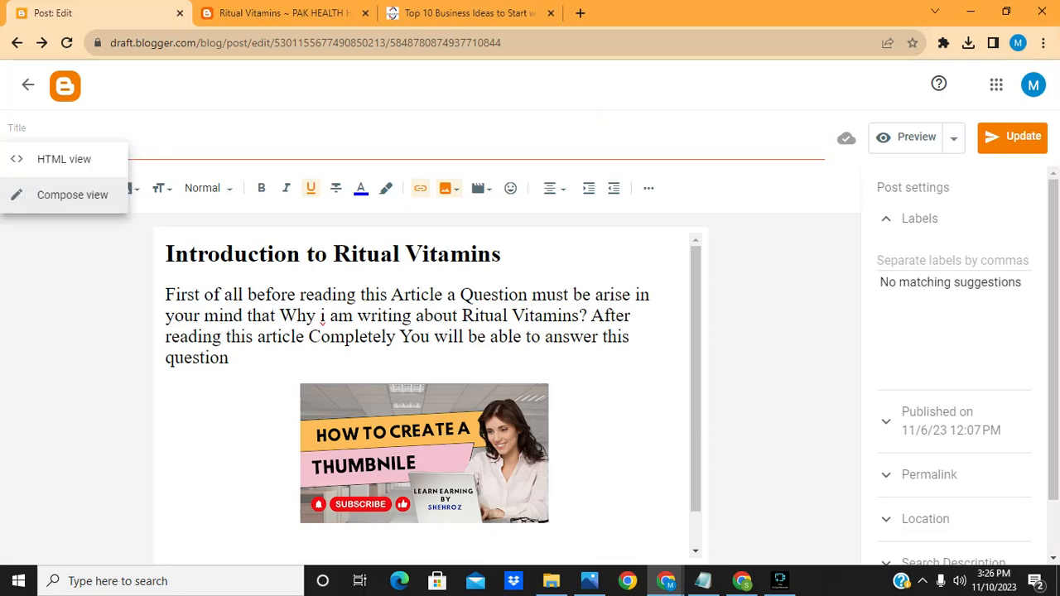
left_click(46, 164)
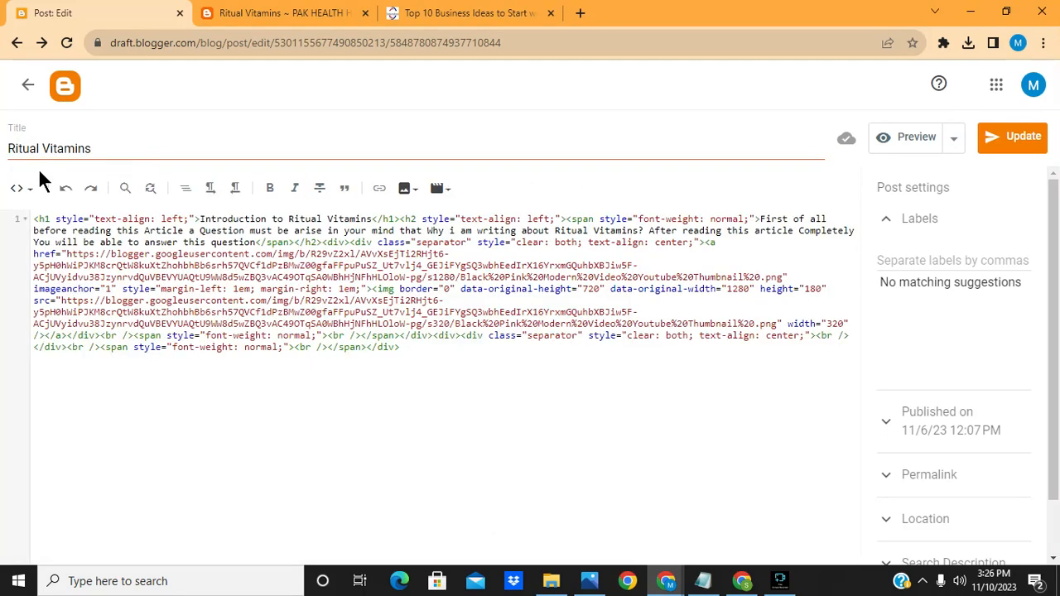
left_click(33, 218)
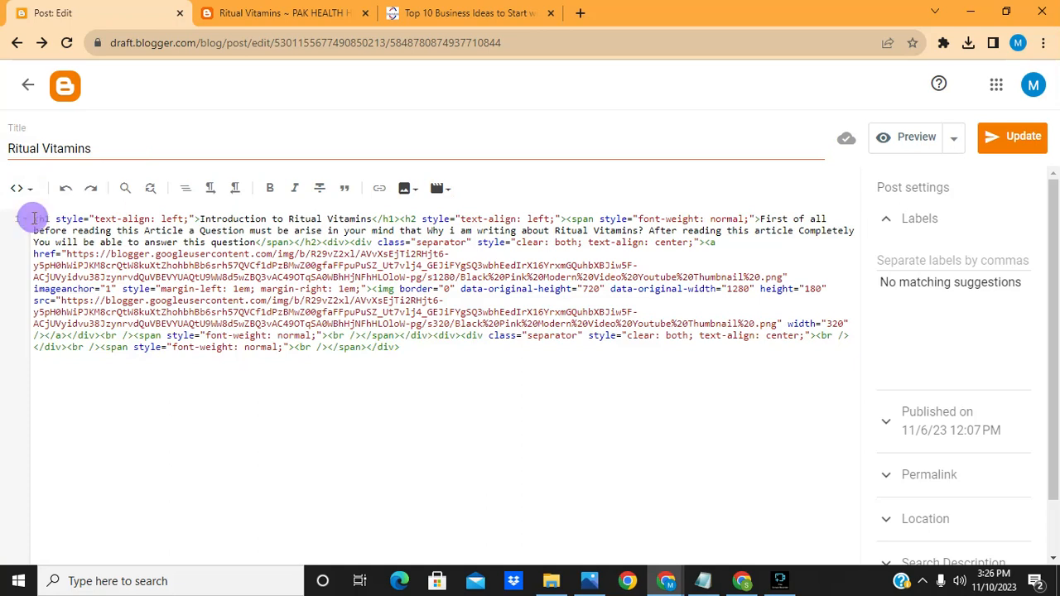
key("Return")
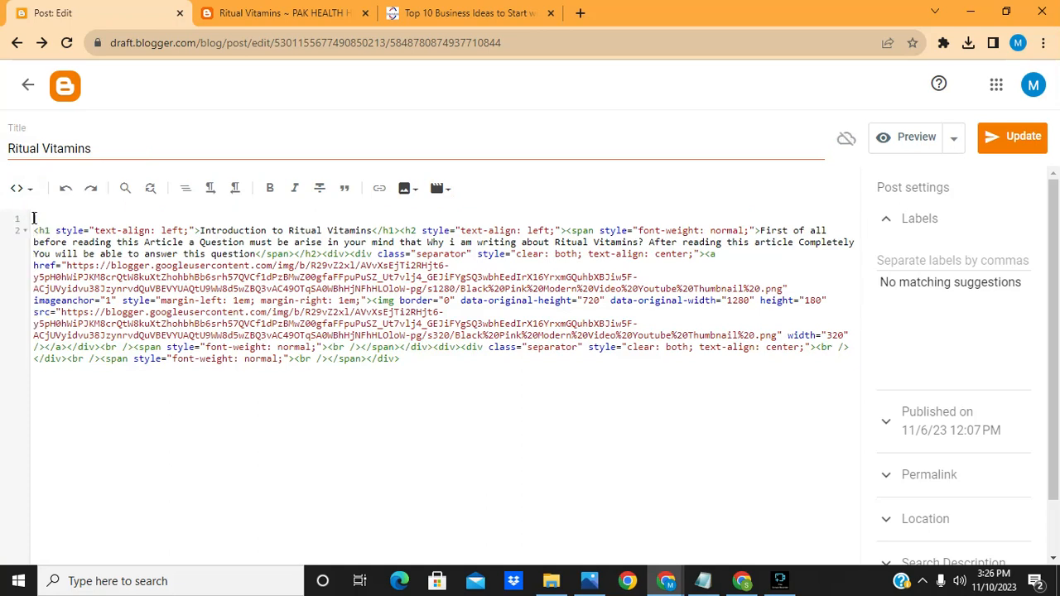
key("ctrl+v")
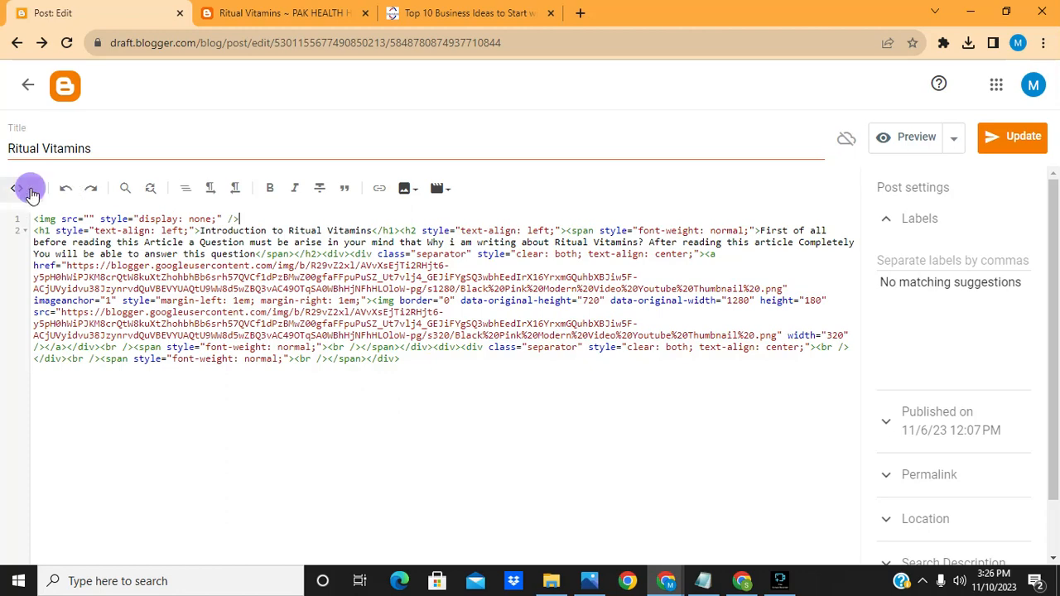
Step: Return the post to Compose view, copy the thumbnail image's address and delete the visible image from the post
left_click(25, 190)
left_click(34, 229)
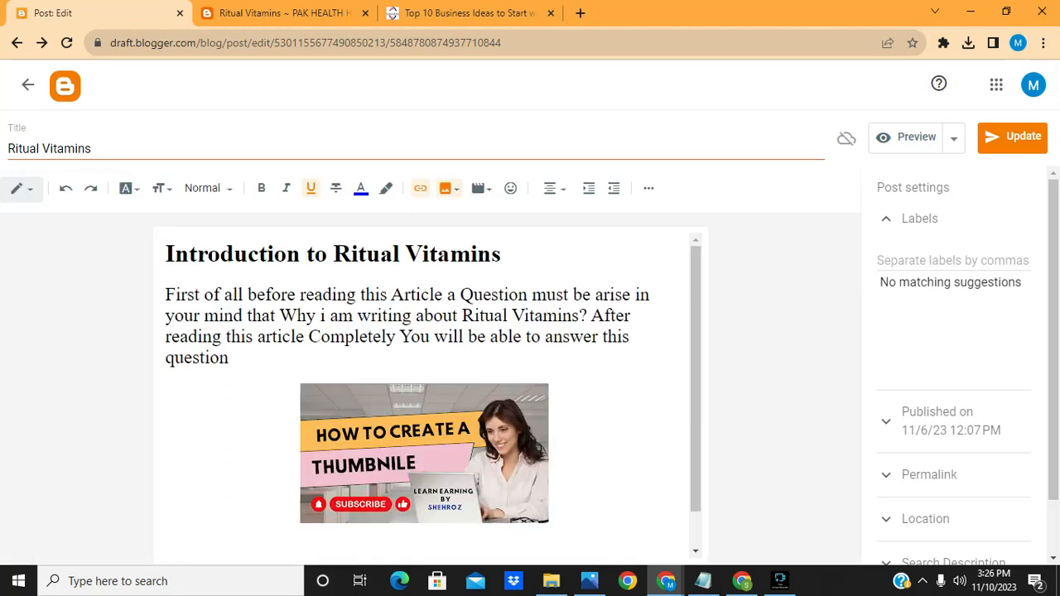
left_click(455, 428)
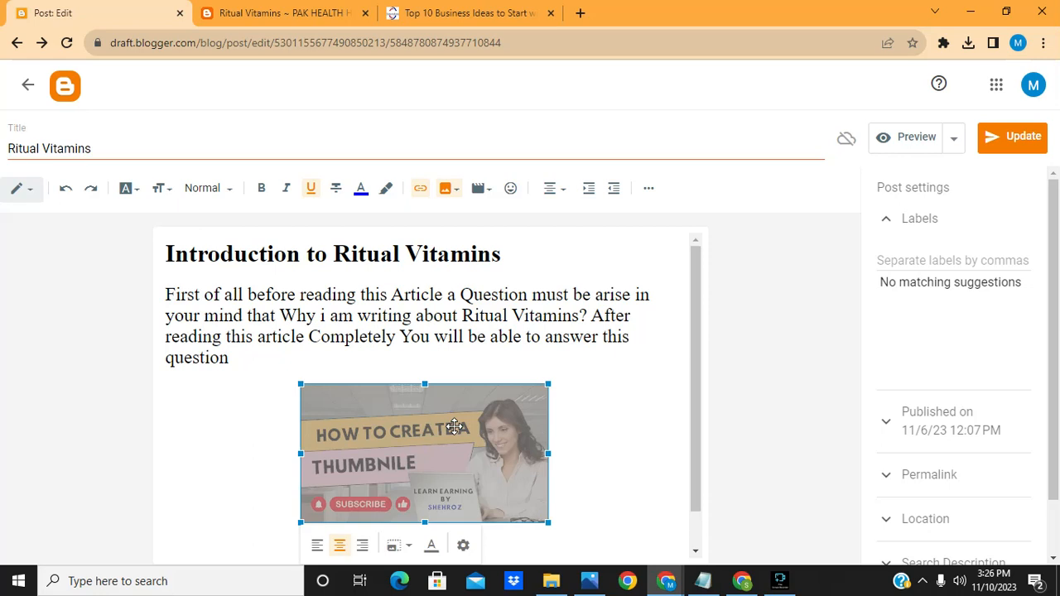
right_click(493, 501)
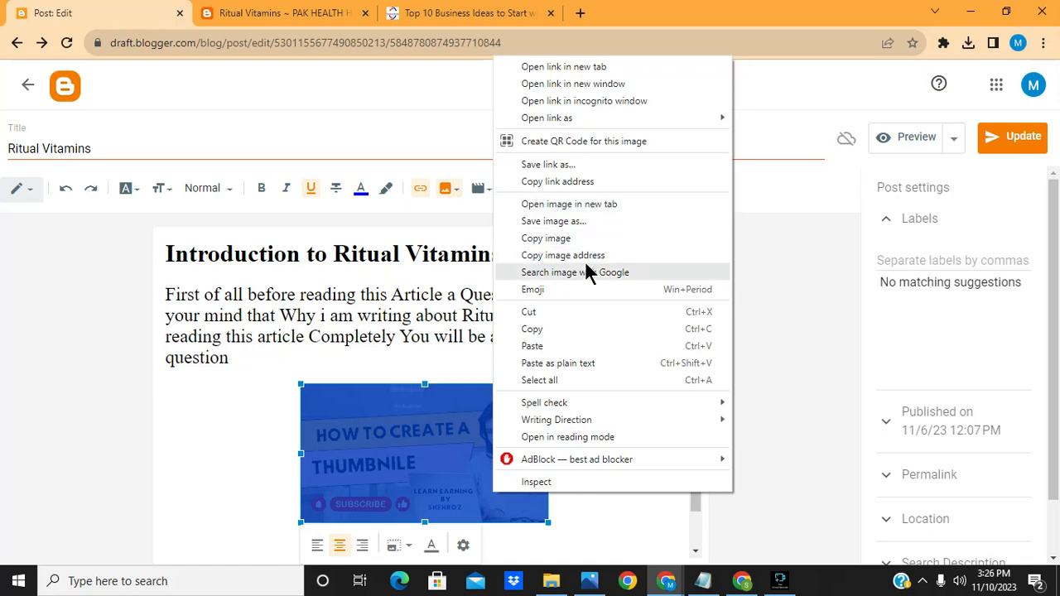
left_click(586, 260)
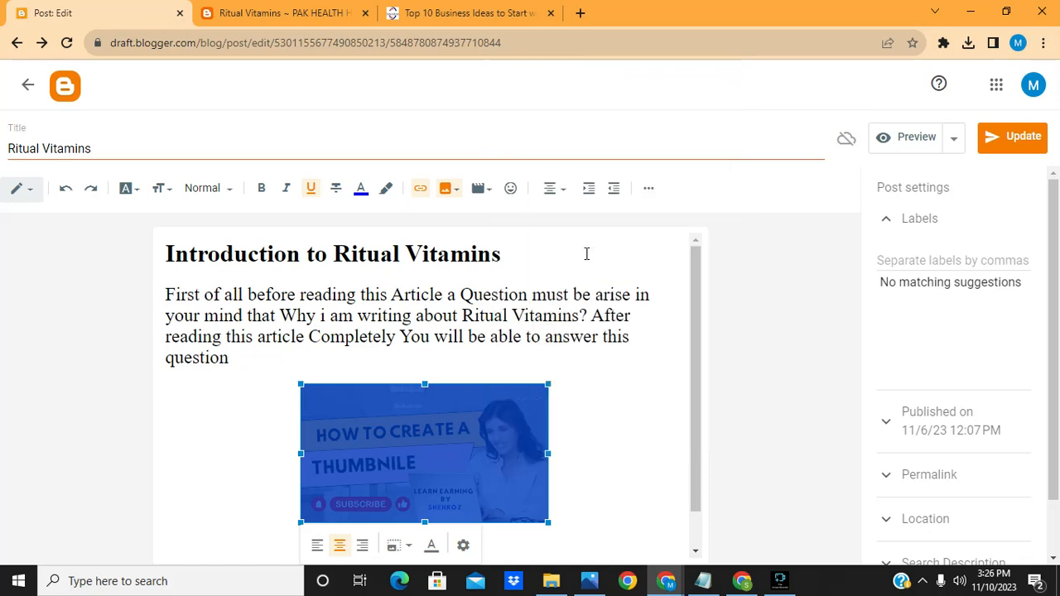
key("Delete")
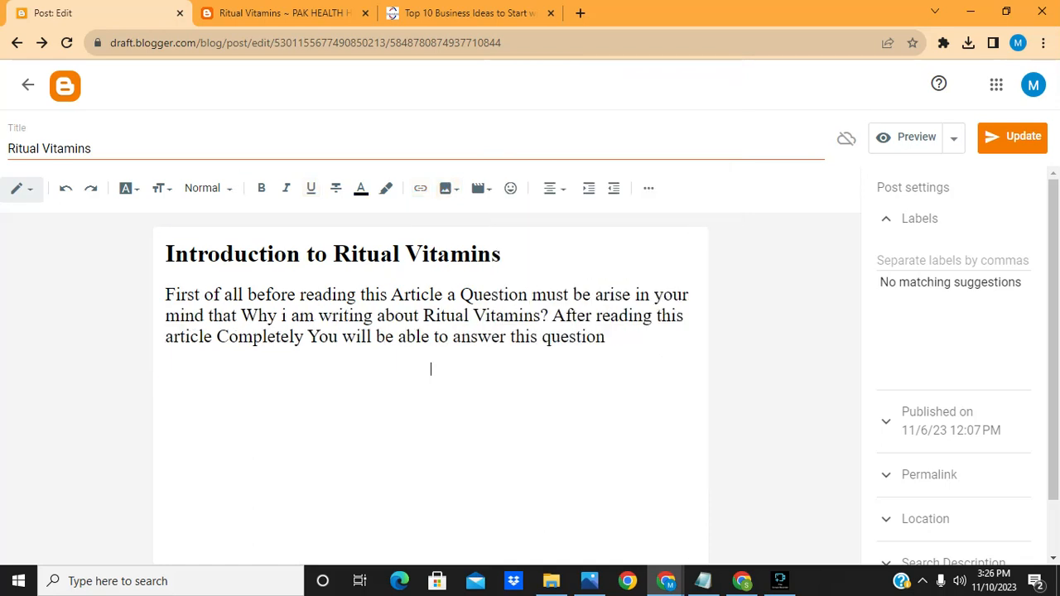
Step: Show the post's HTML again and paste the copied image address into the empty src attribute of the hidden img tag
left_click(25, 188)
left_click(49, 160)
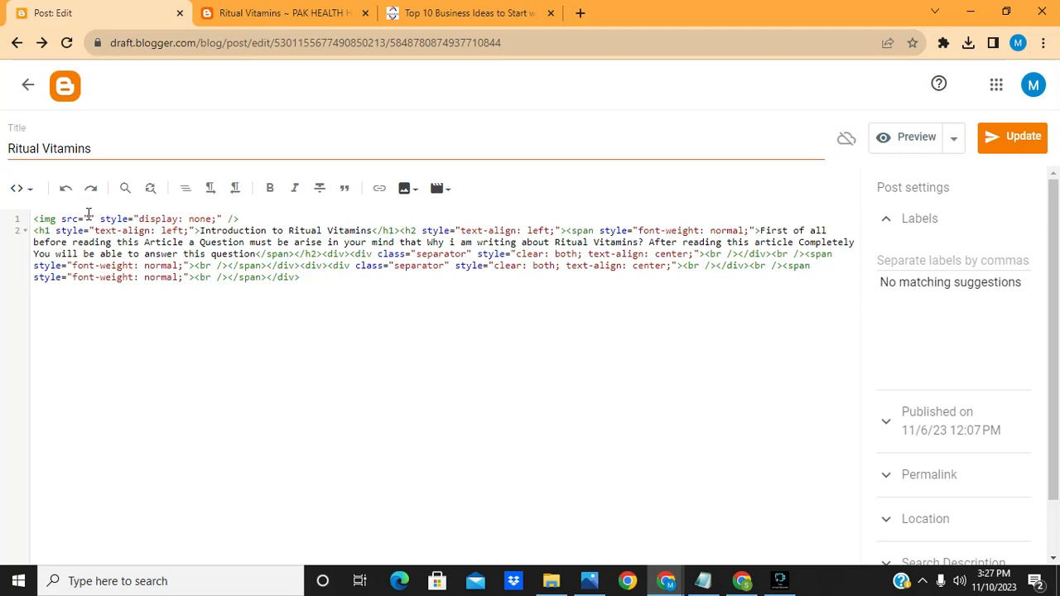
key("ctrl+v")
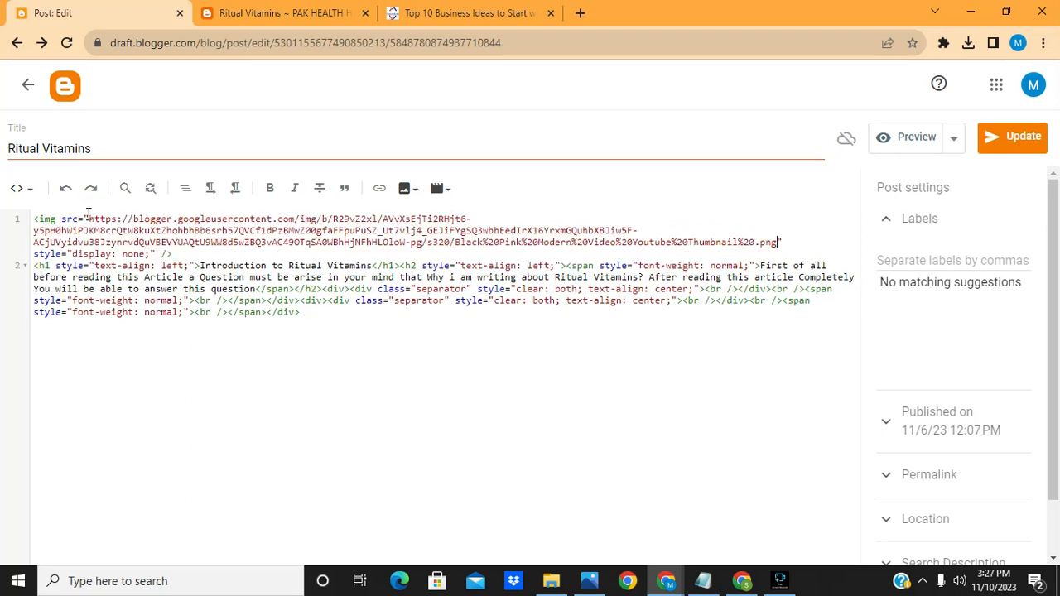
Step: Update the published Ritual Vitamins post and return it to Compose view
left_click(1004, 134)
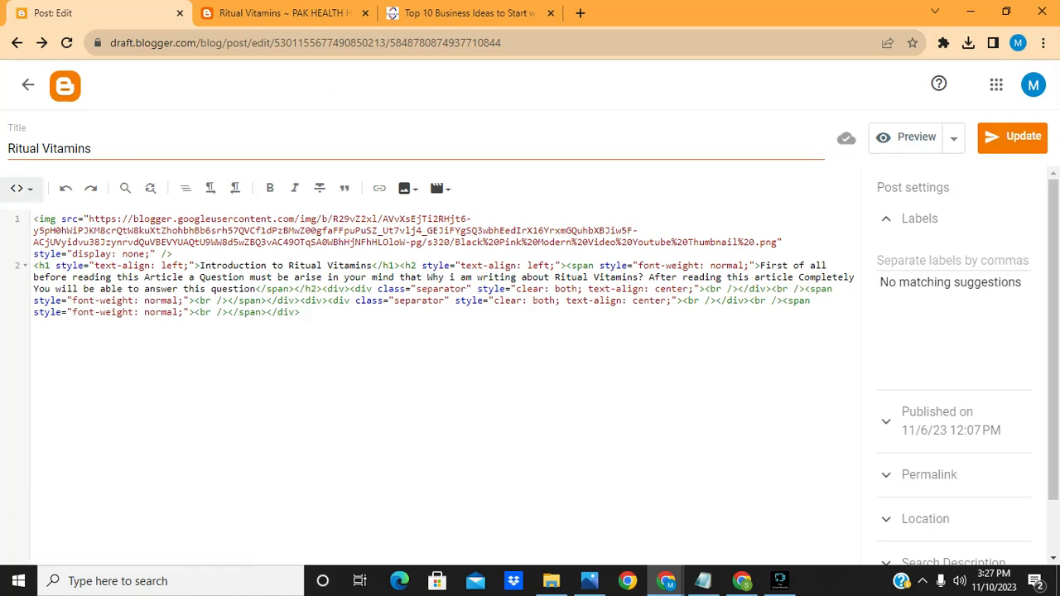
left_click(21, 189)
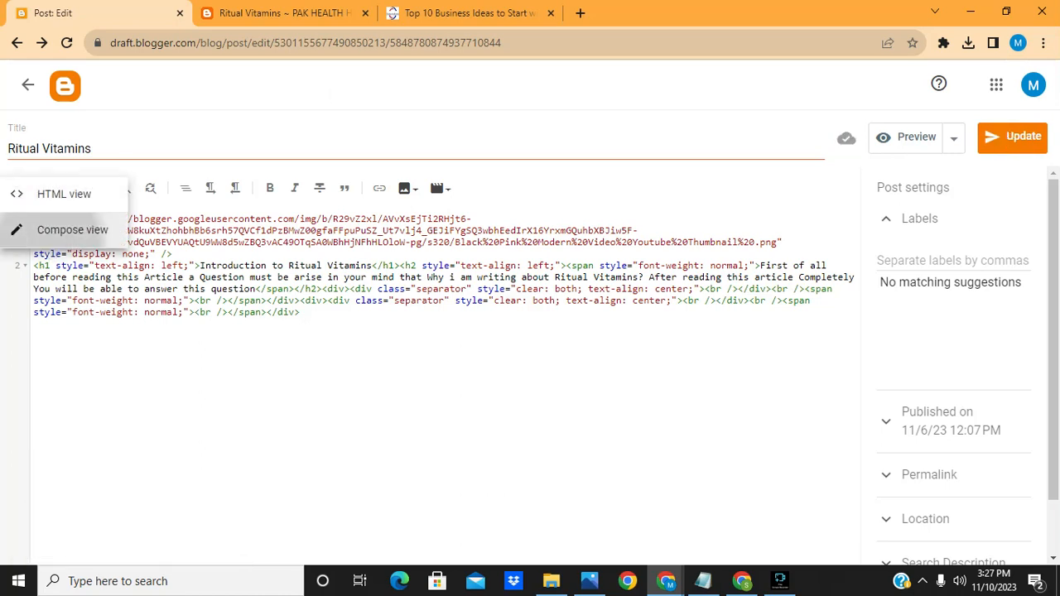
left_click(37, 232)
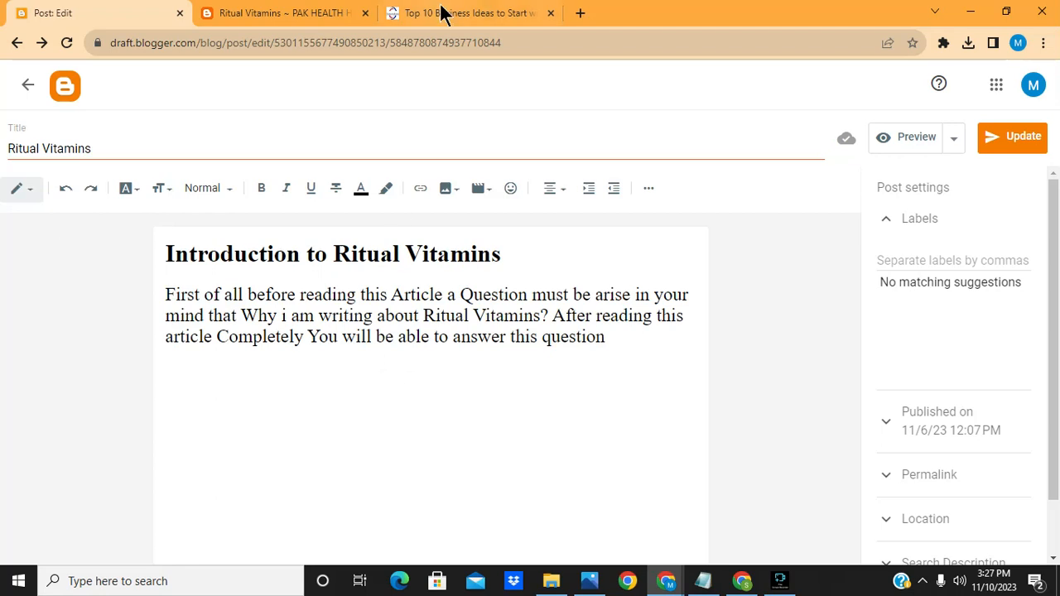
Step: Go back to the PAK HEALTH HOUSE home page and reload it to check the thumbnail beside the Ritual Vitamins excerpt
left_click(356, 10)
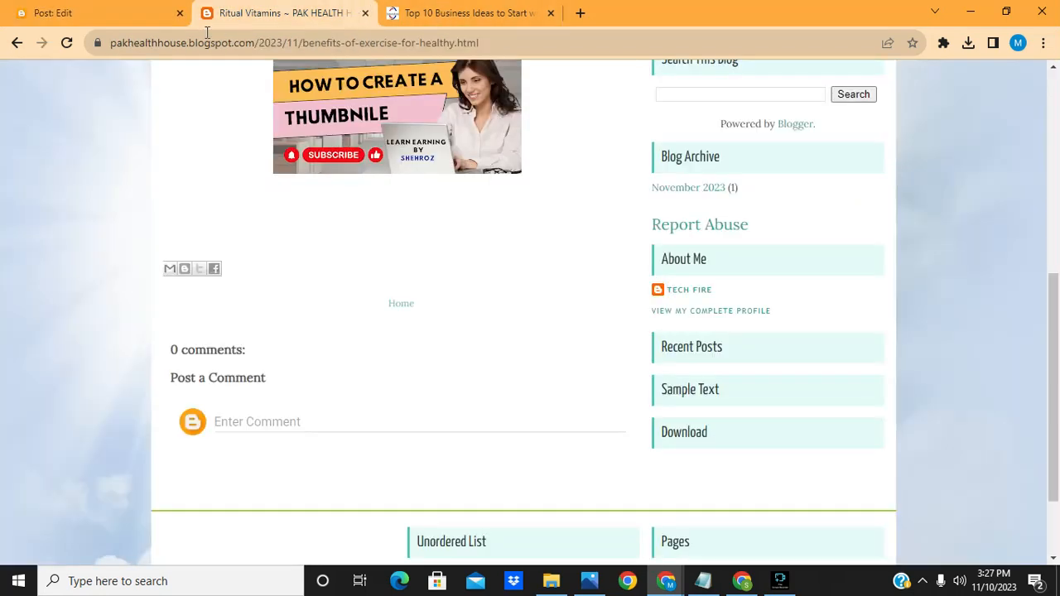
left_click(15, 46)
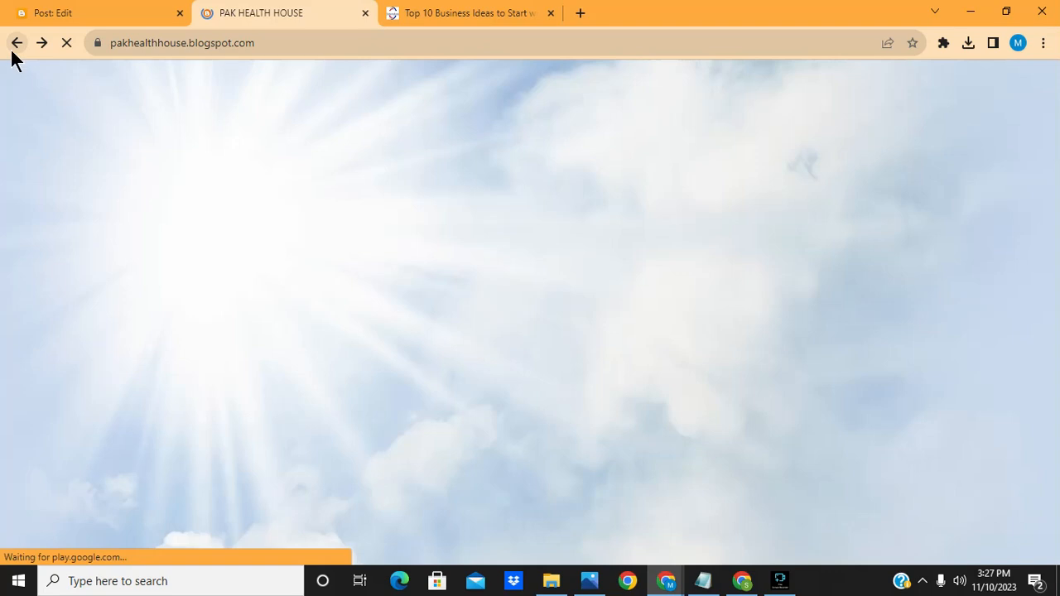
left_click(65, 46)
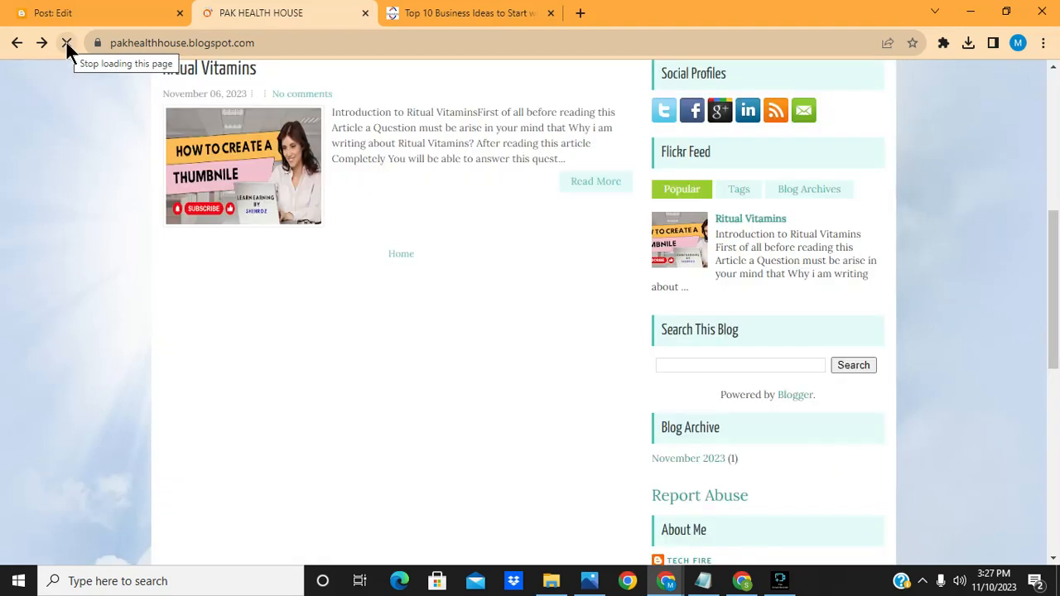
left_click(67, 50)
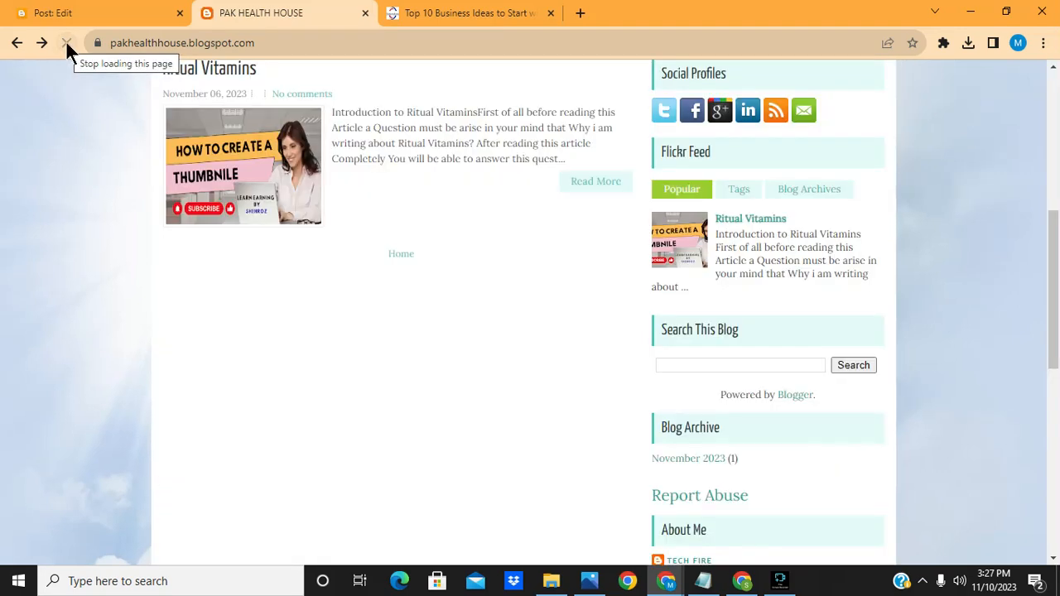
left_click(1054, 116)
left_click(1053, 296)
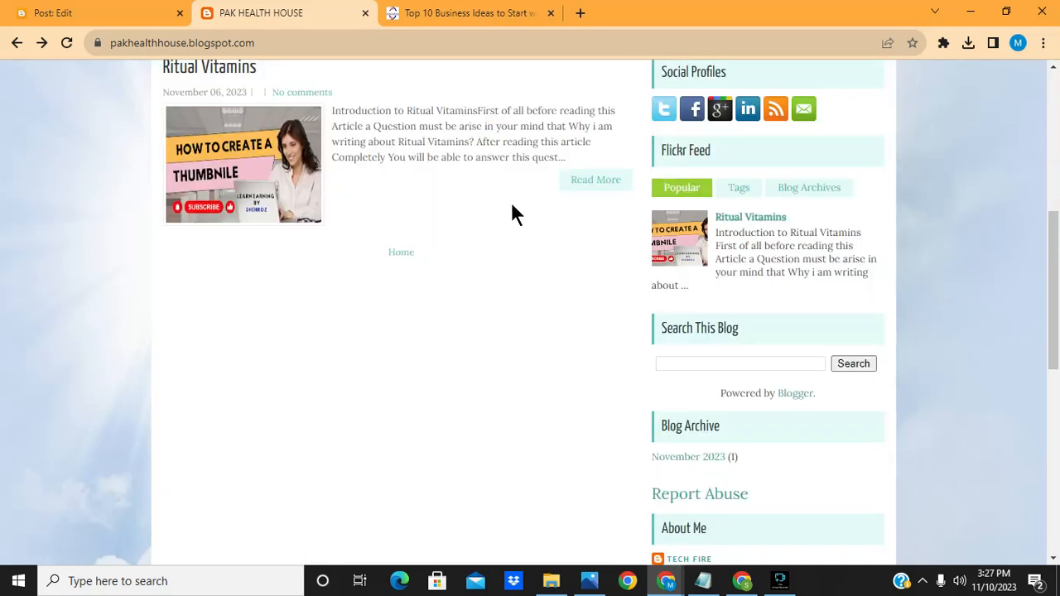
Step: Open the full Ritual Vitamins post from its excerpt and check whether the image appears in the article body
left_click(585, 181)
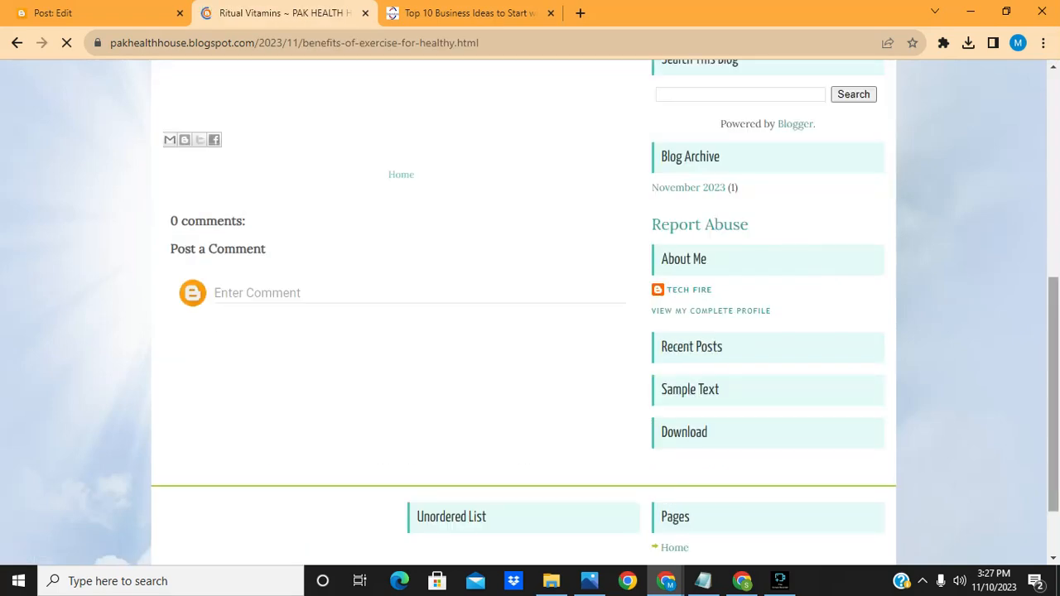
left_click(1057, 222)
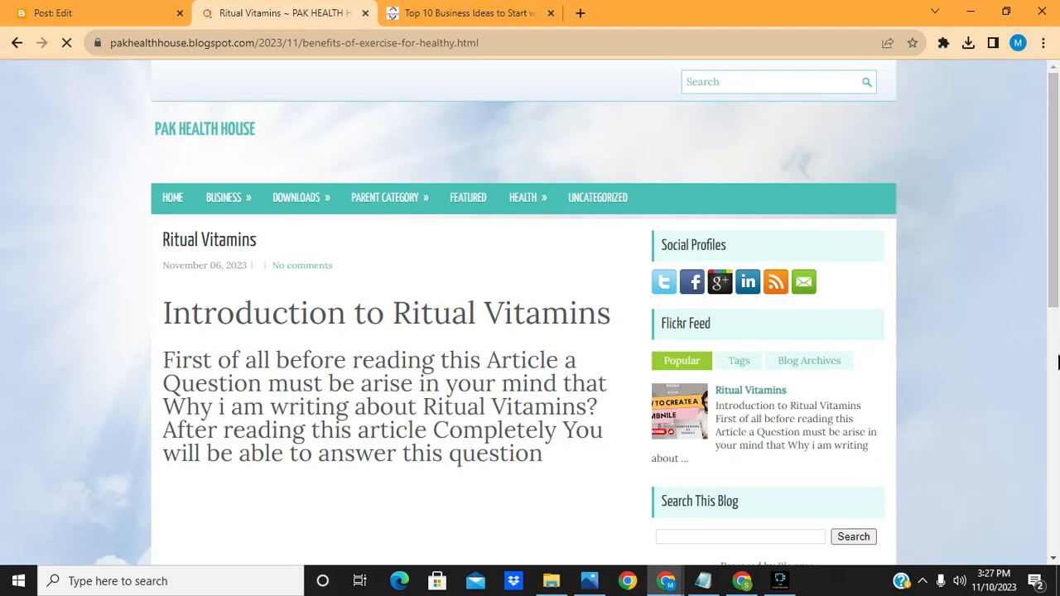
left_click(1057, 362)
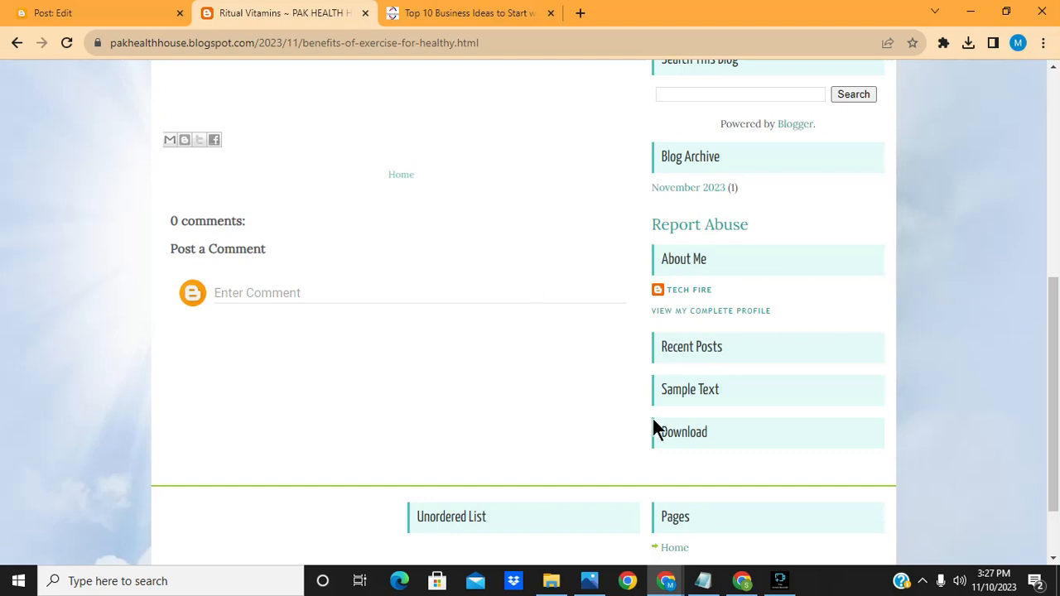
Step: Switch to Photos to view the image "Black Pink Modern Video Youtube Thumbnail .png"
left_click(591, 581)
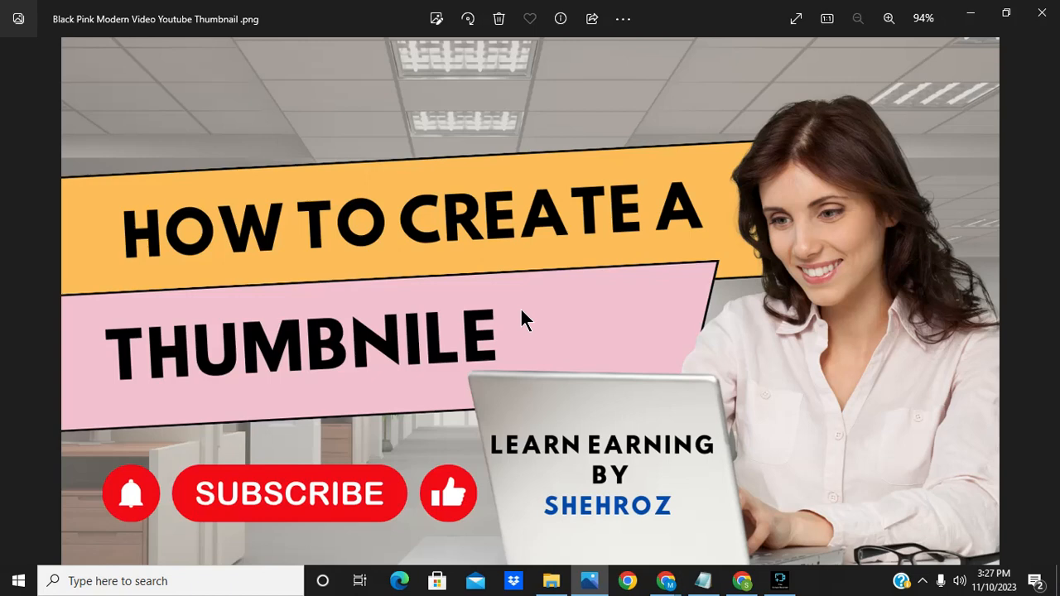